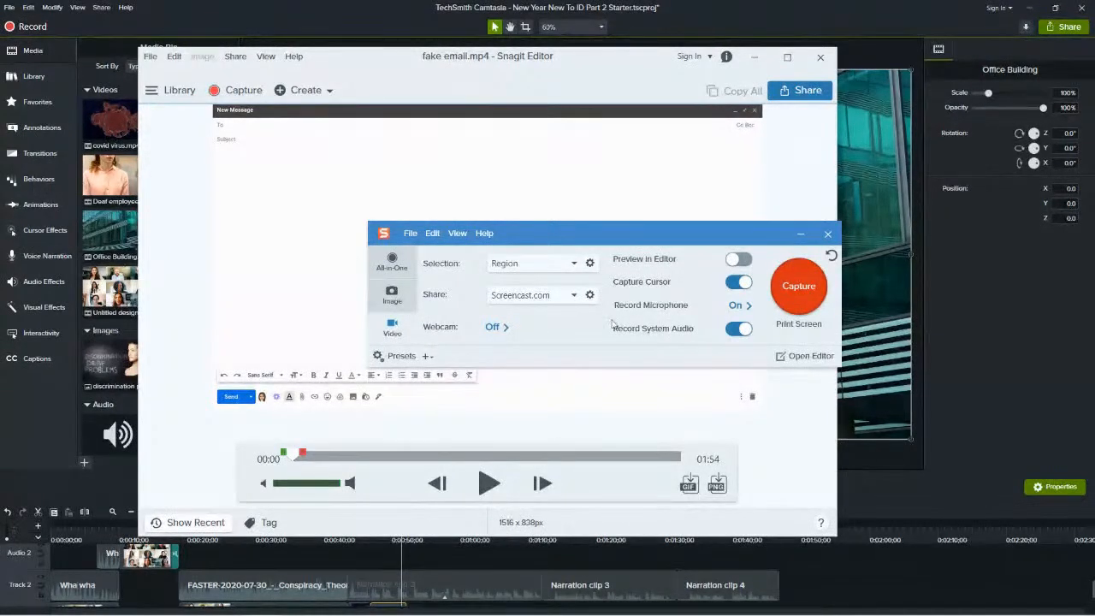
Move the capture window over the email preview and review its available selection types and sharing destinations.
{"action": "left_click_drag", "start_coordinate": [609, 241], "coordinate": [518, 167]}
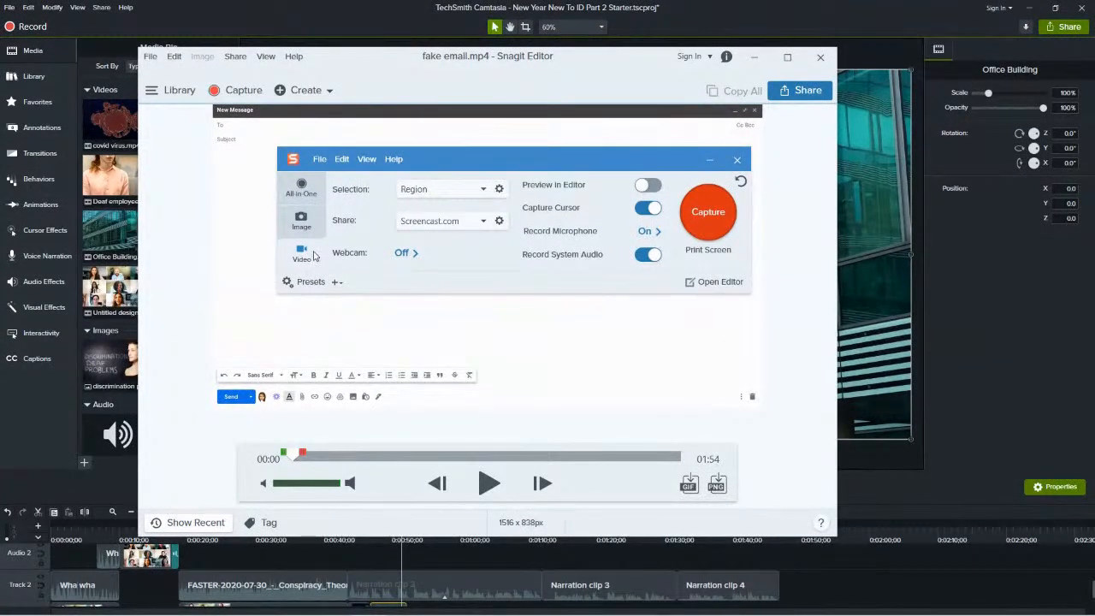
{"action": "left_click", "coordinate": [487, 191]}
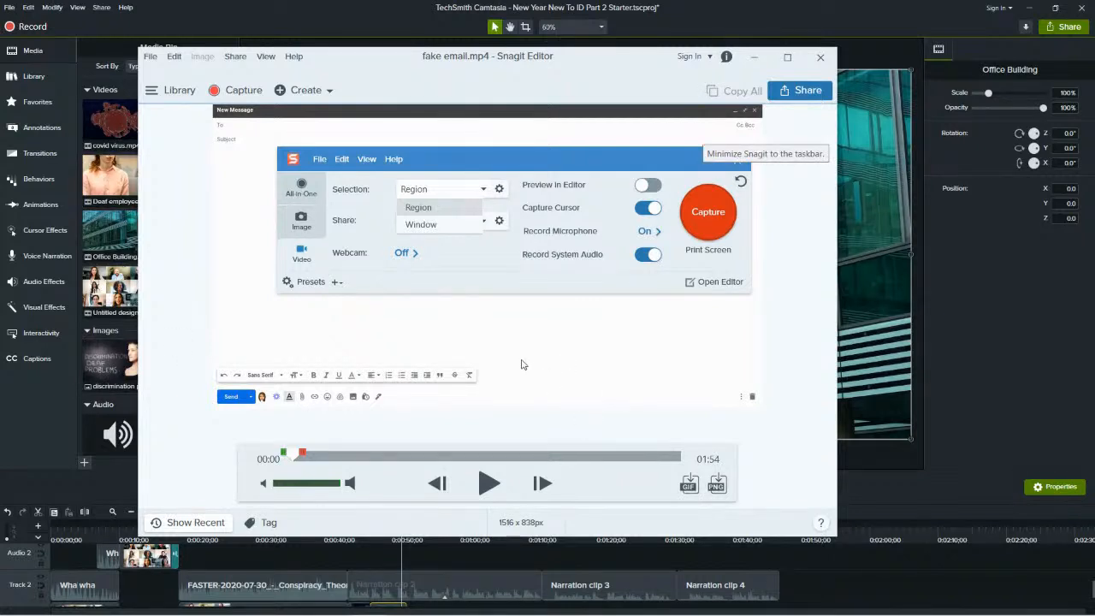
{"action": "left_click", "coordinate": [452, 245]}
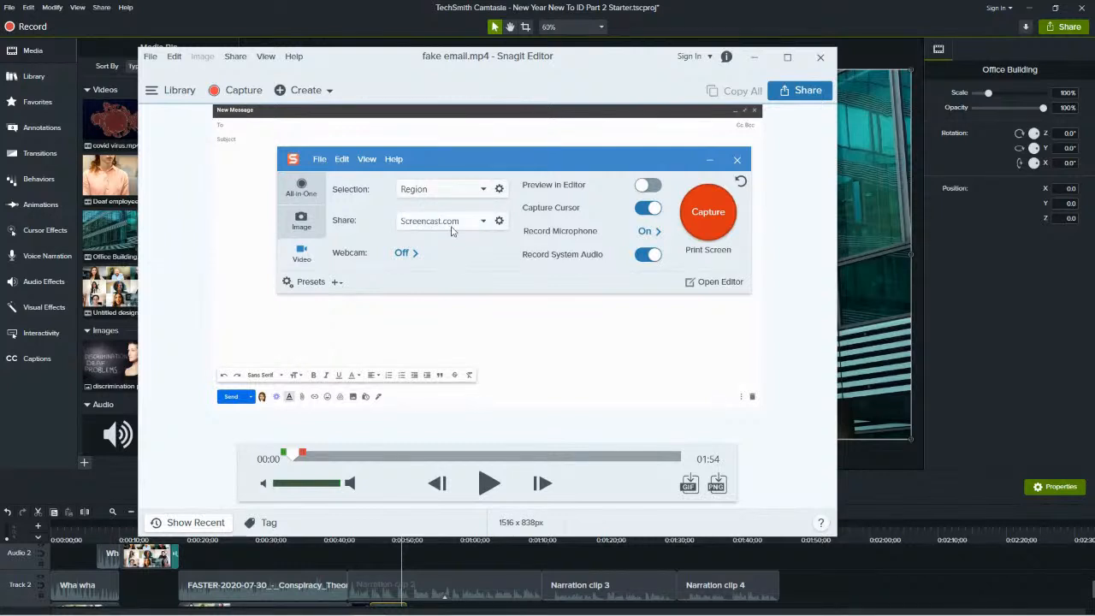
{"action": "left_click", "coordinate": [455, 222]}
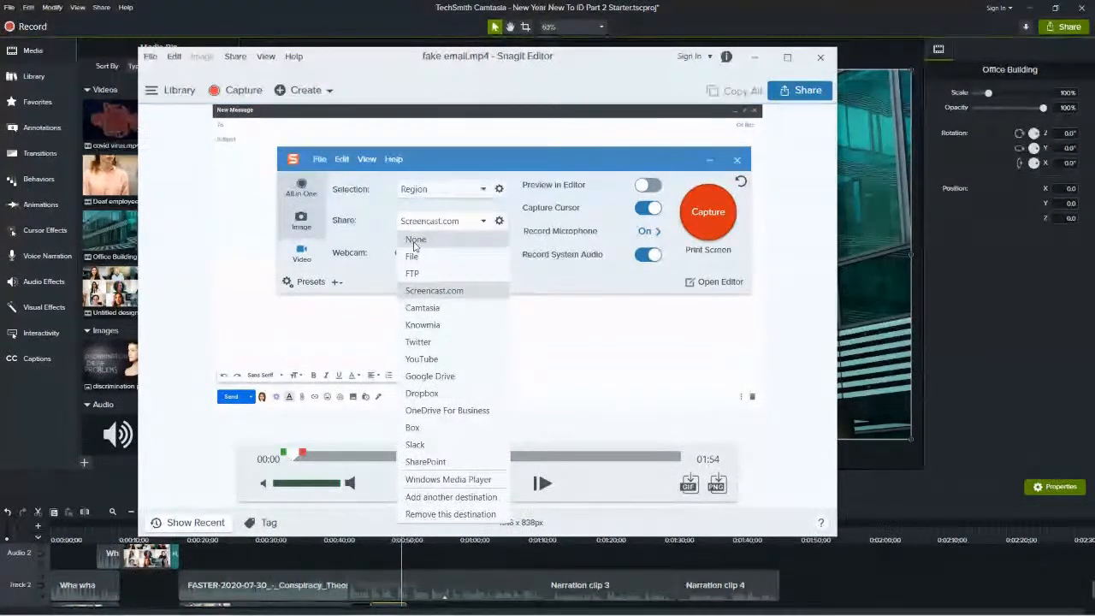
{"action": "left_click", "coordinate": [371, 280]}
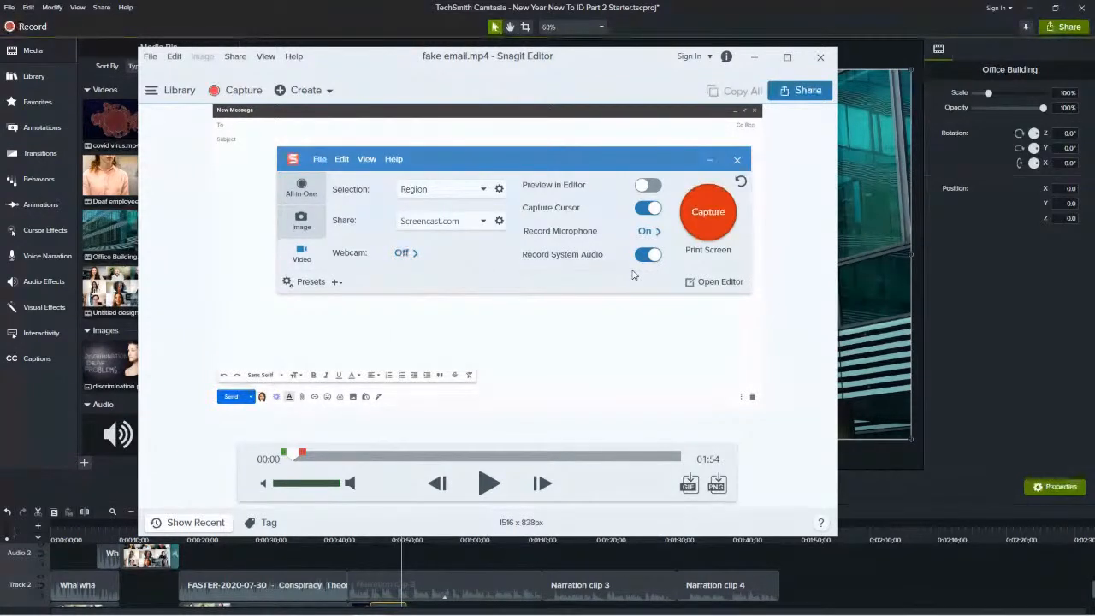
Start a region video capture and mark out an area covering most of the Camtasia editor, from the media bin to the timeline.
{"action": "left_click", "coordinate": [704, 219]}
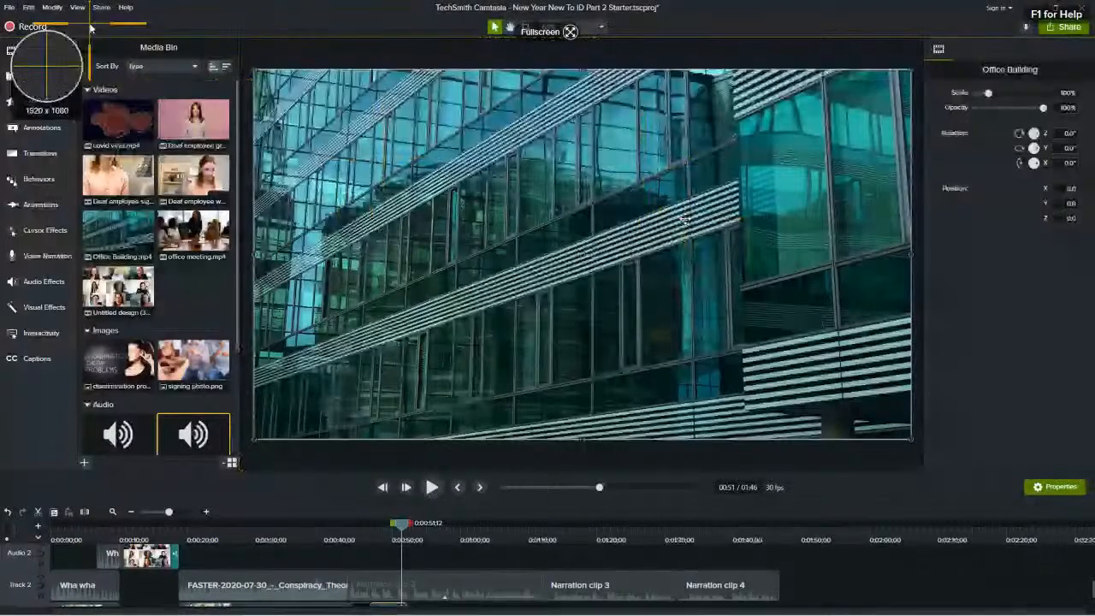
{"action": "left_click_drag", "start_coordinate": [90, 25], "coordinate": [993, 537]}
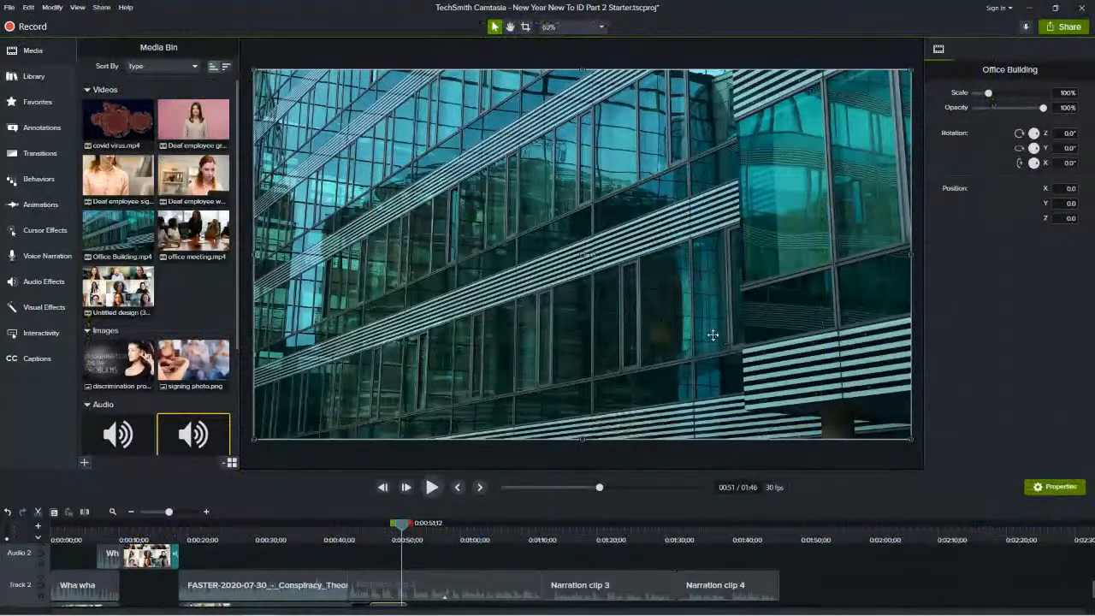
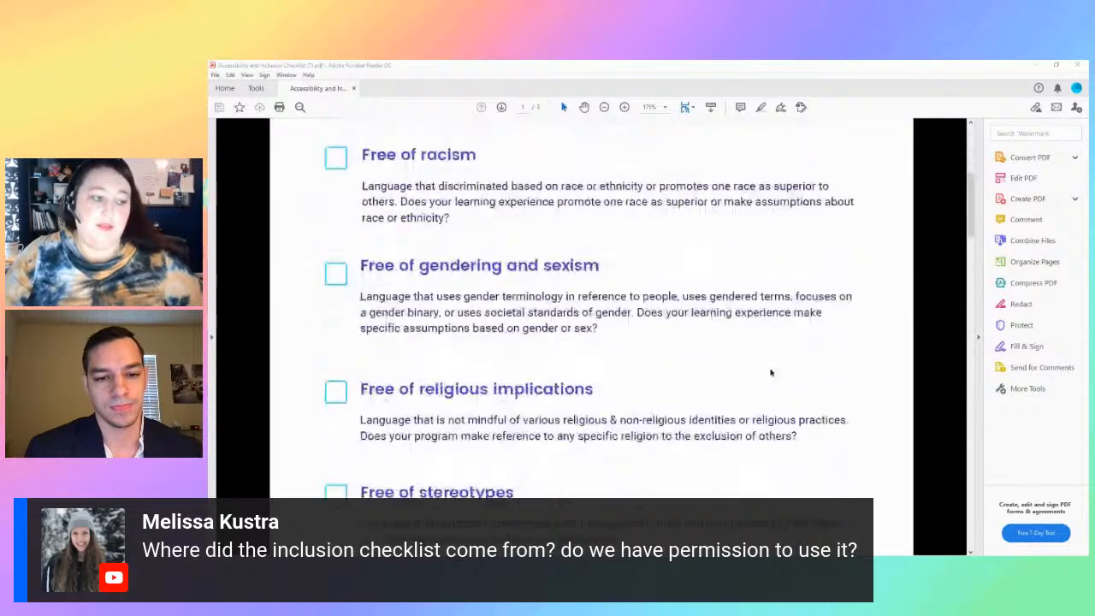
Read through the inclusive language and accessibility considerations in the Accessibility and Inclusion Checklist PDF, and return to its beginning.
{"action": "scroll", "coordinate": [770, 372], "scroll_direction": "down", "scroll_amount": 2}
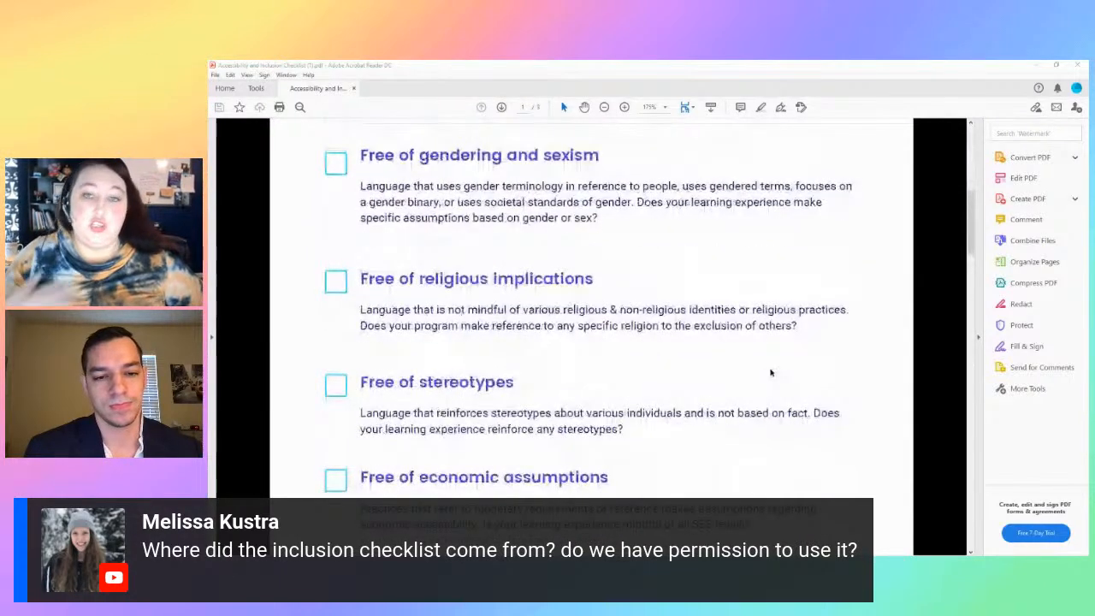
{"action": "scroll", "coordinate": [770, 372], "scroll_direction": "down", "scroll_amount": 2}
{"action": "scroll", "coordinate": [768, 374], "scroll_direction": "up", "scroll_amount": 1}
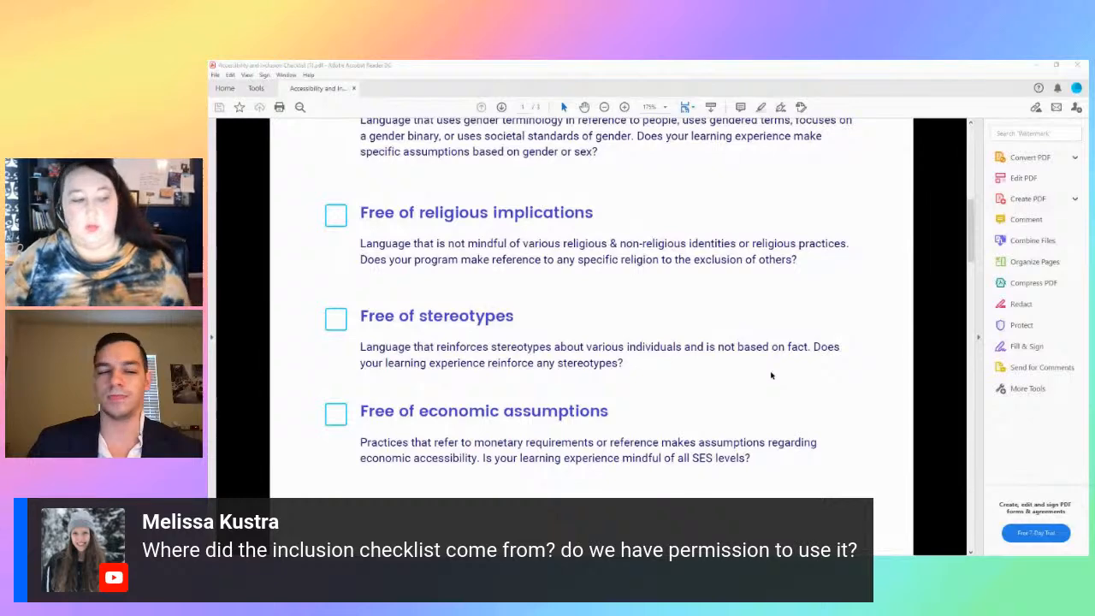
{"action": "scroll", "coordinate": [771, 376], "scroll_direction": "down", "scroll_amount": 1}
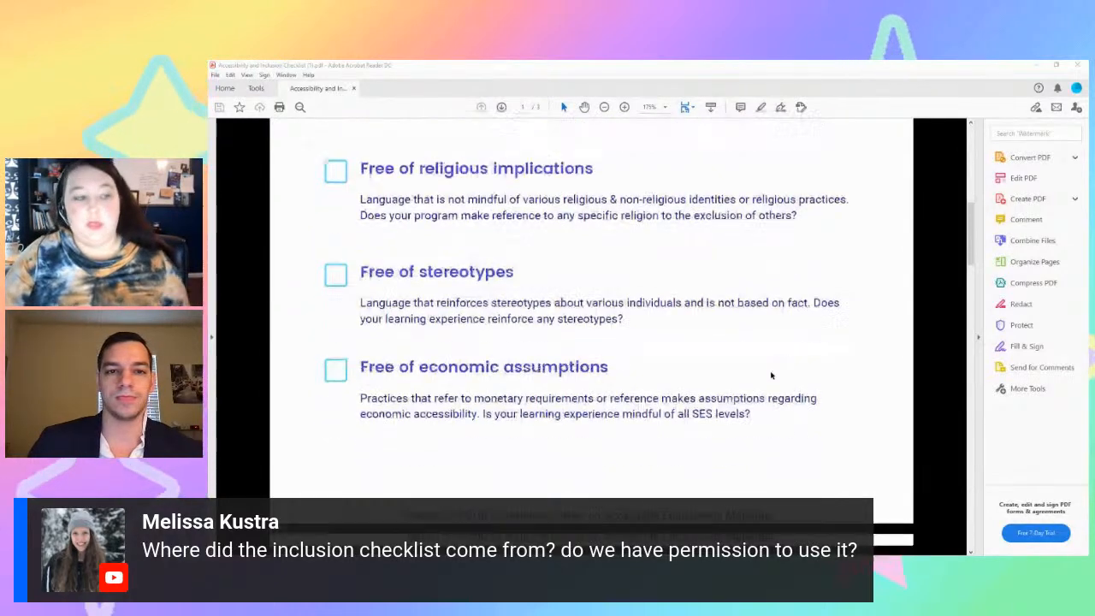
{"action": "scroll", "coordinate": [771, 376], "scroll_direction": "down", "scroll_amount": 6}
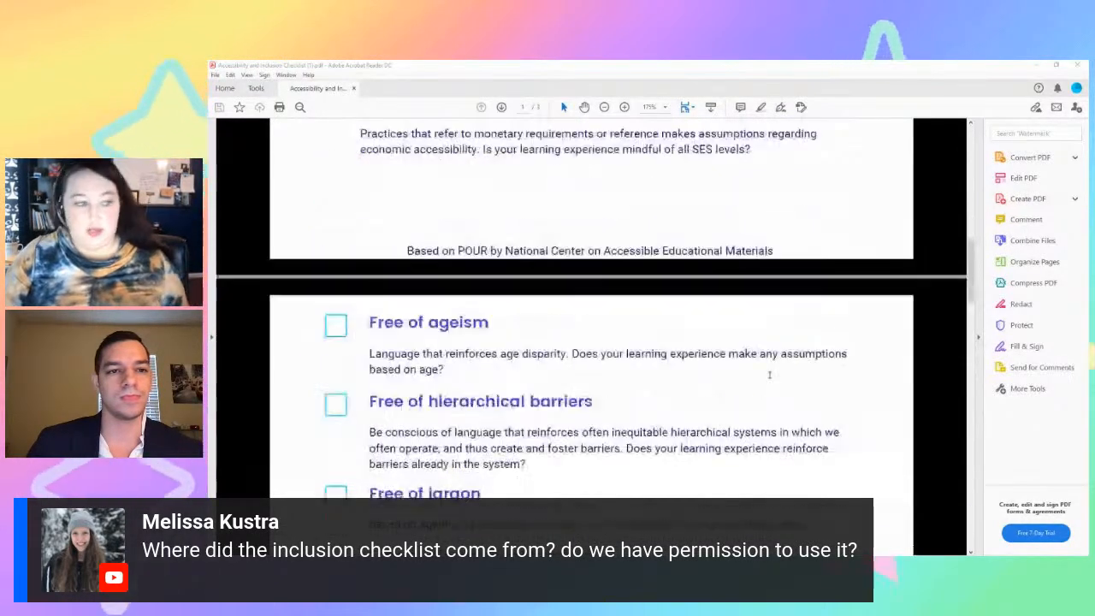
{"action": "scroll", "coordinate": [769, 375], "scroll_direction": "down", "scroll_amount": 5}
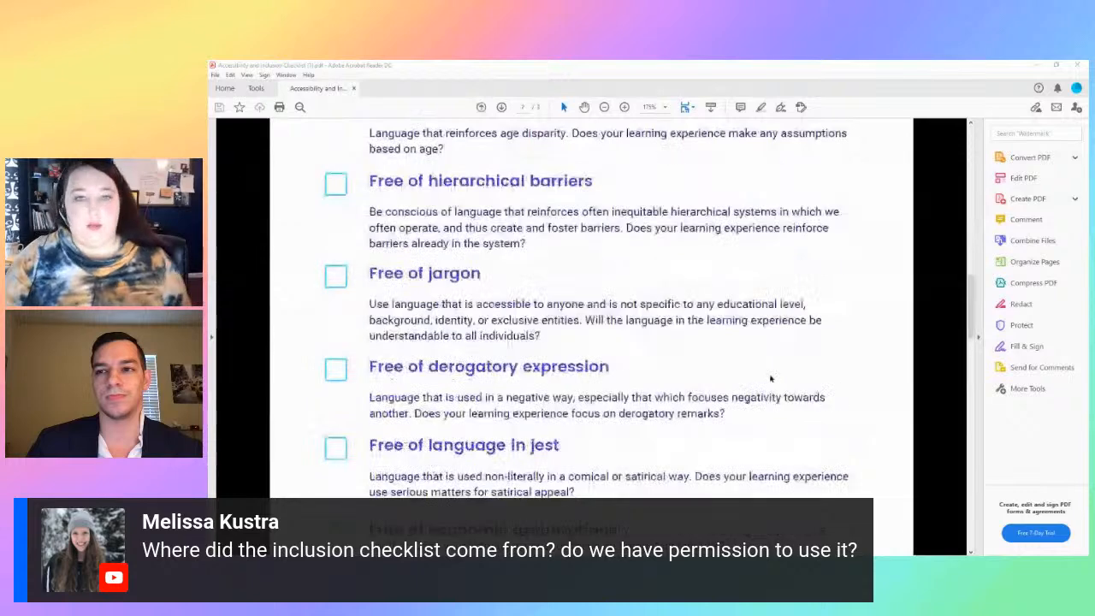
{"action": "scroll", "coordinate": [769, 375], "scroll_direction": "down", "scroll_amount": 1}
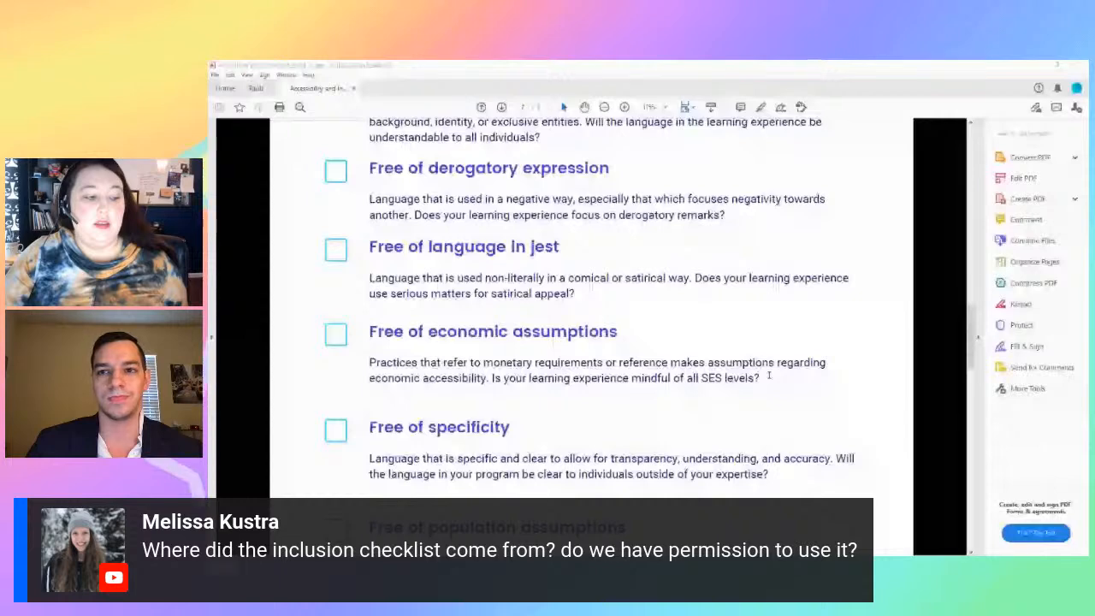
{"action": "scroll", "coordinate": [768, 375], "scroll_direction": "down", "scroll_amount": 5}
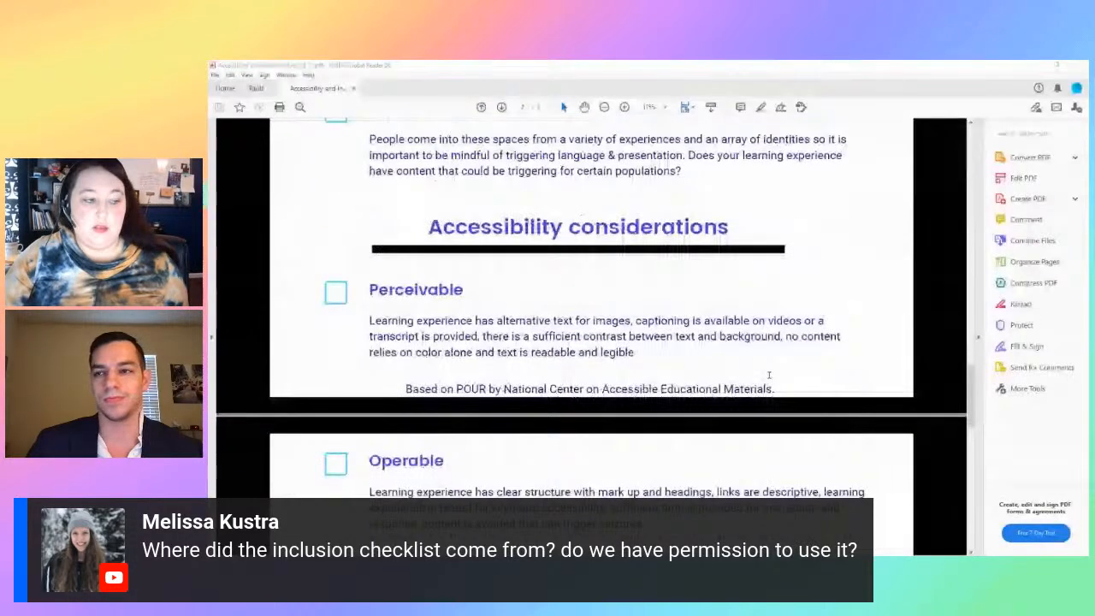
{"action": "scroll", "coordinate": [769, 375], "scroll_direction": "down", "scroll_amount": 1}
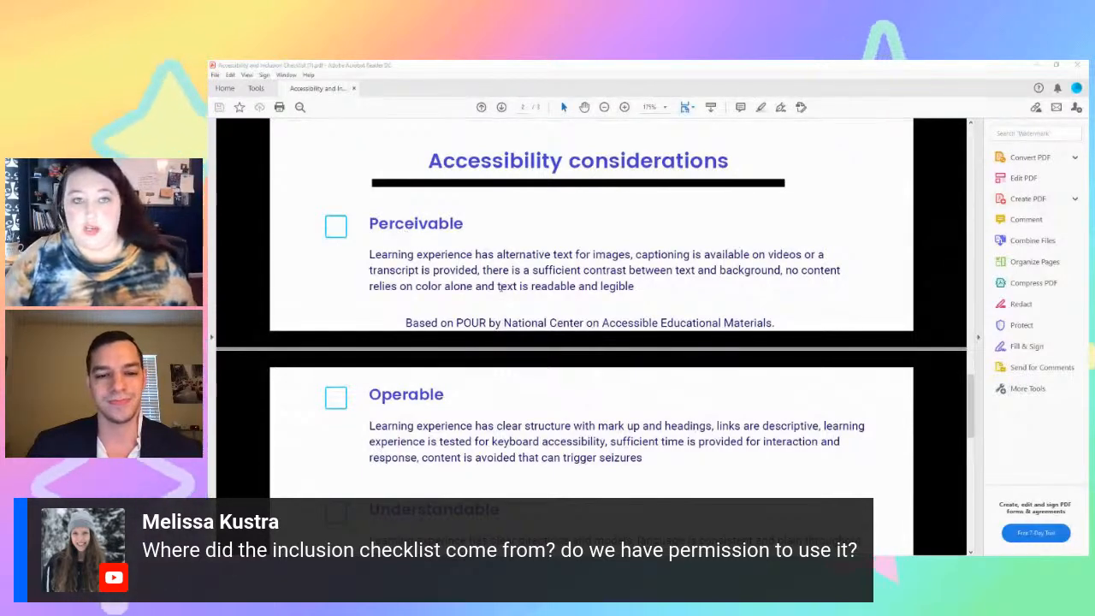
{"action": "scroll", "coordinate": [502, 287], "scroll_direction": "down", "scroll_amount": 3}
{"action": "scroll", "coordinate": [502, 288], "scroll_direction": "down", "scroll_amount": 1}
{"action": "scroll", "coordinate": [606, 439], "scroll_direction": "up", "scroll_amount": 8}
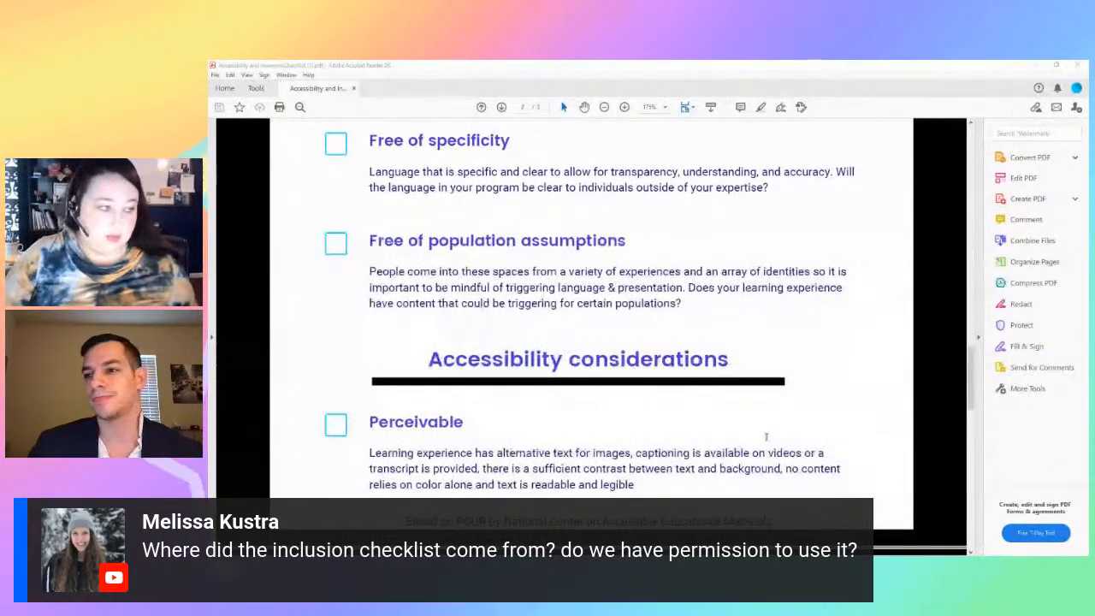
{"action": "scroll", "coordinate": [767, 436], "scroll_direction": "up", "scroll_amount": 12}
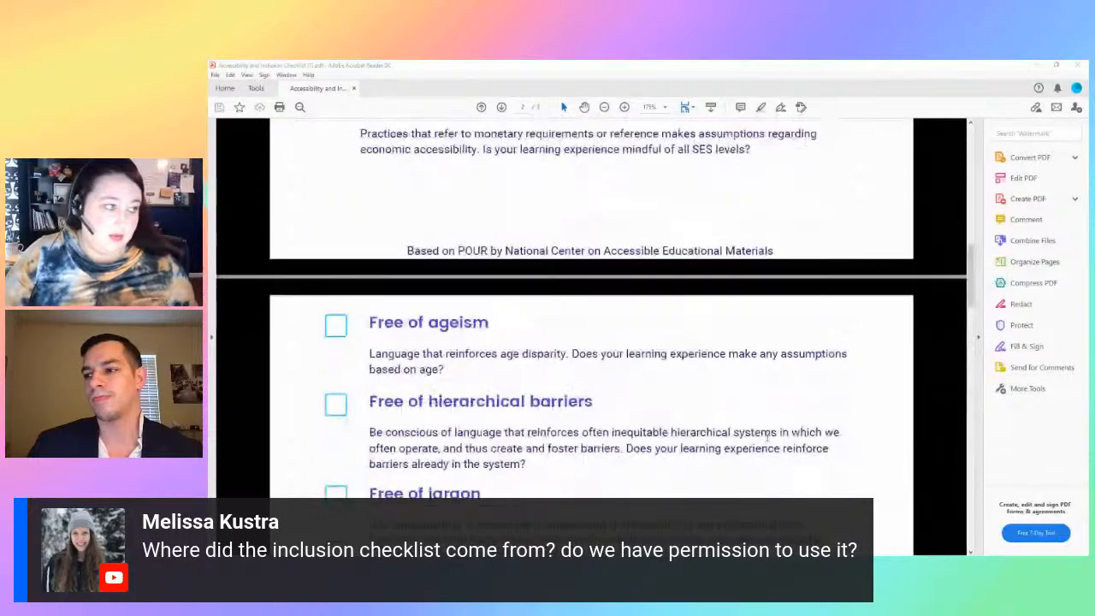
{"action": "scroll", "coordinate": [767, 437], "scroll_direction": "up", "scroll_amount": 15}
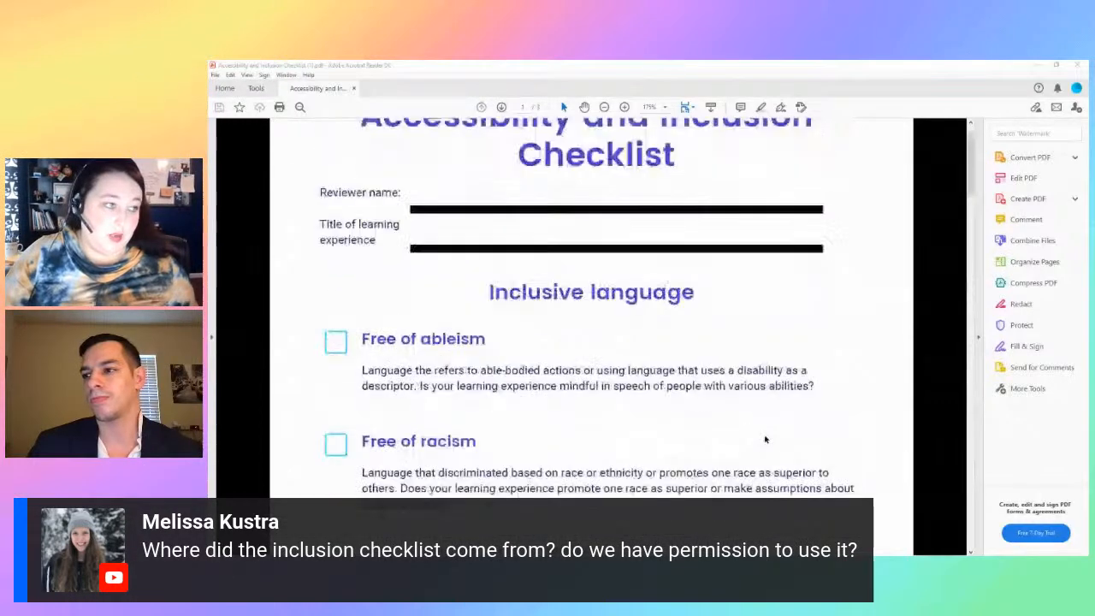
{"action": "scroll", "coordinate": [765, 440], "scroll_direction": "up", "scroll_amount": 1}
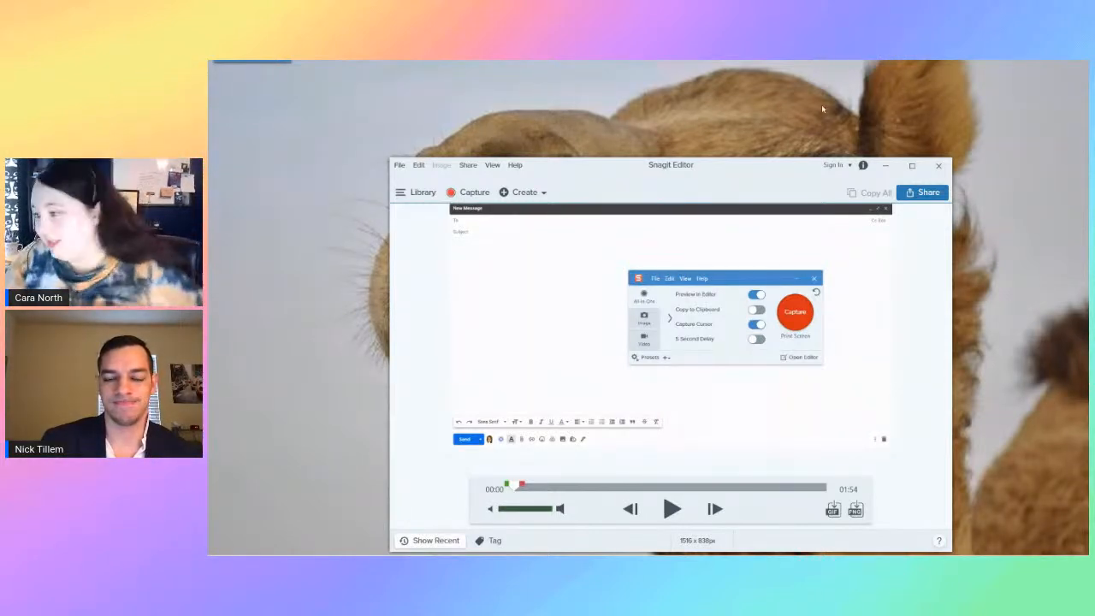
Maximize the Snagit Editor and play the recorded email message video.
{"action": "left_click", "coordinate": [911, 170]}
{"action": "left_click", "coordinate": [911, 169]}
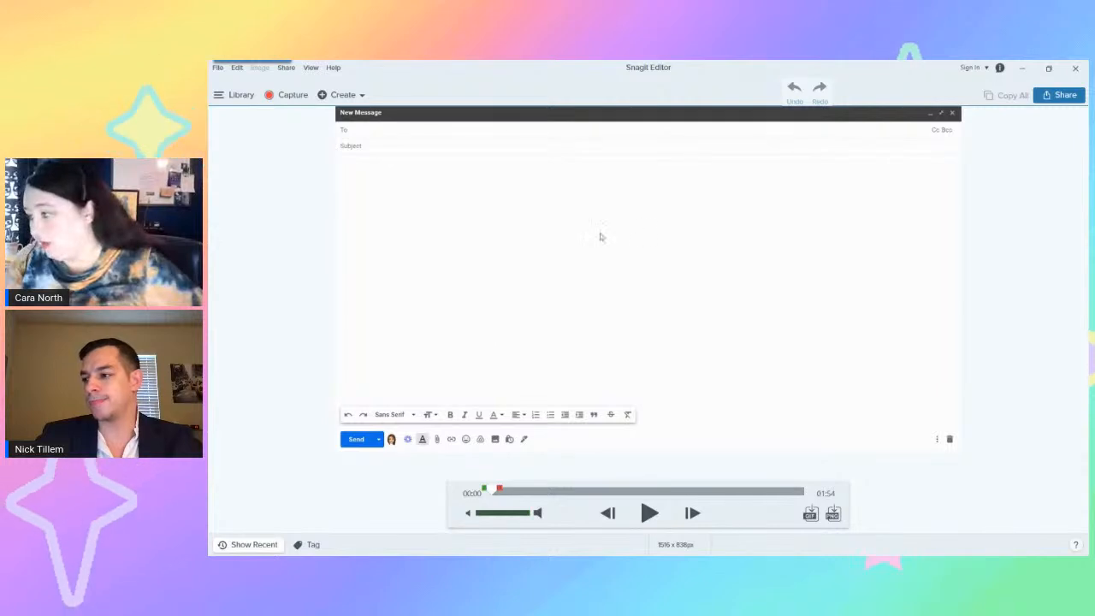
{"action": "left_click", "coordinate": [652, 516]}
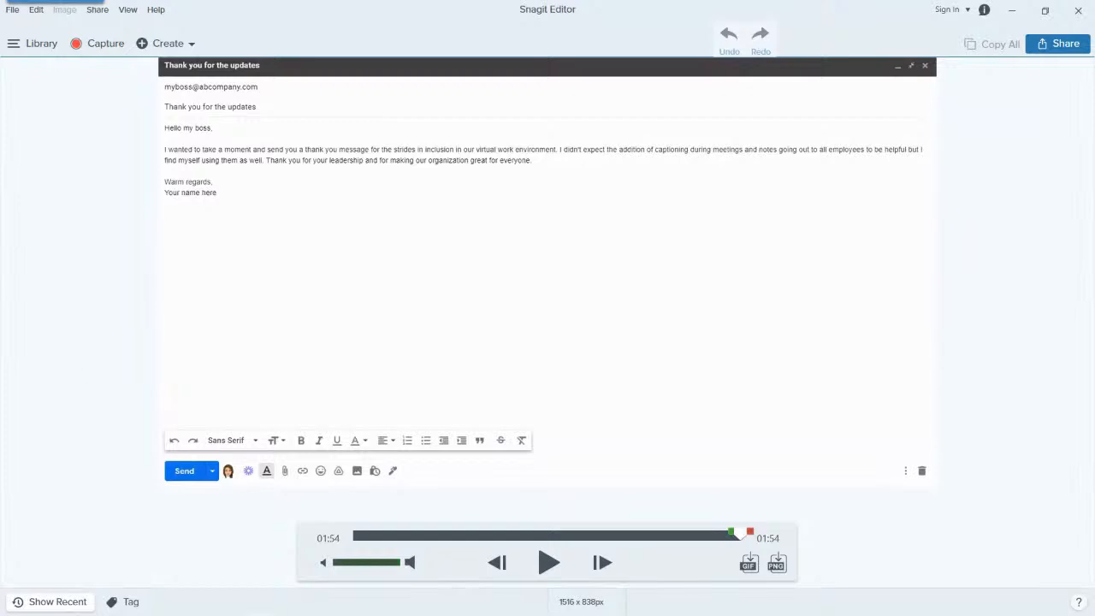
Try to send the recorded email video from Snagit Editor to Camtasia.
{"action": "left_click", "coordinate": [101, 11]}
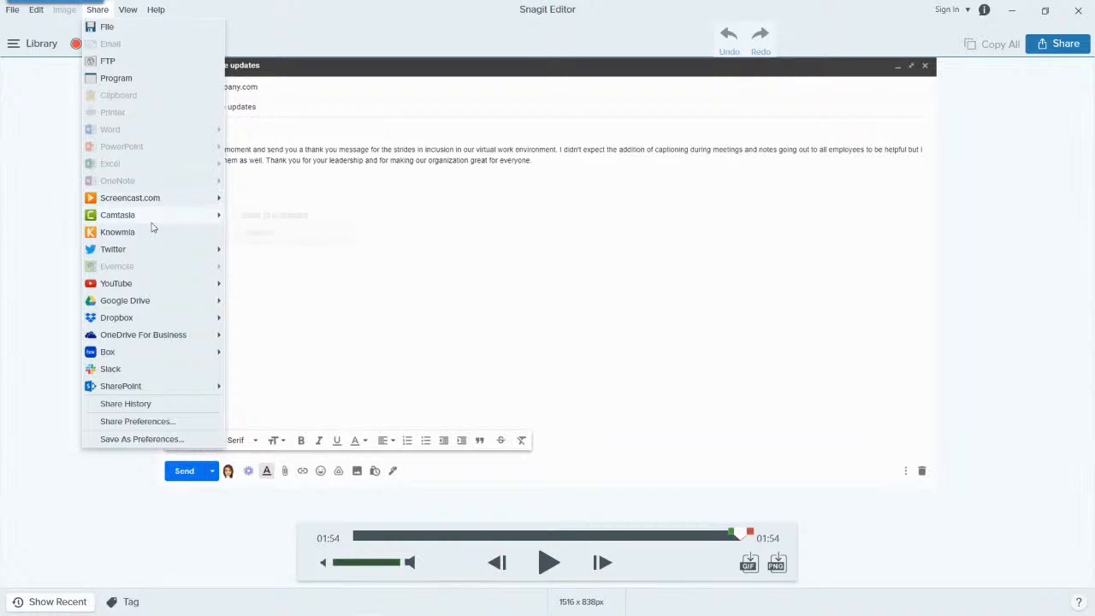
{"action": "mouse_move", "coordinate": [151, 222]}
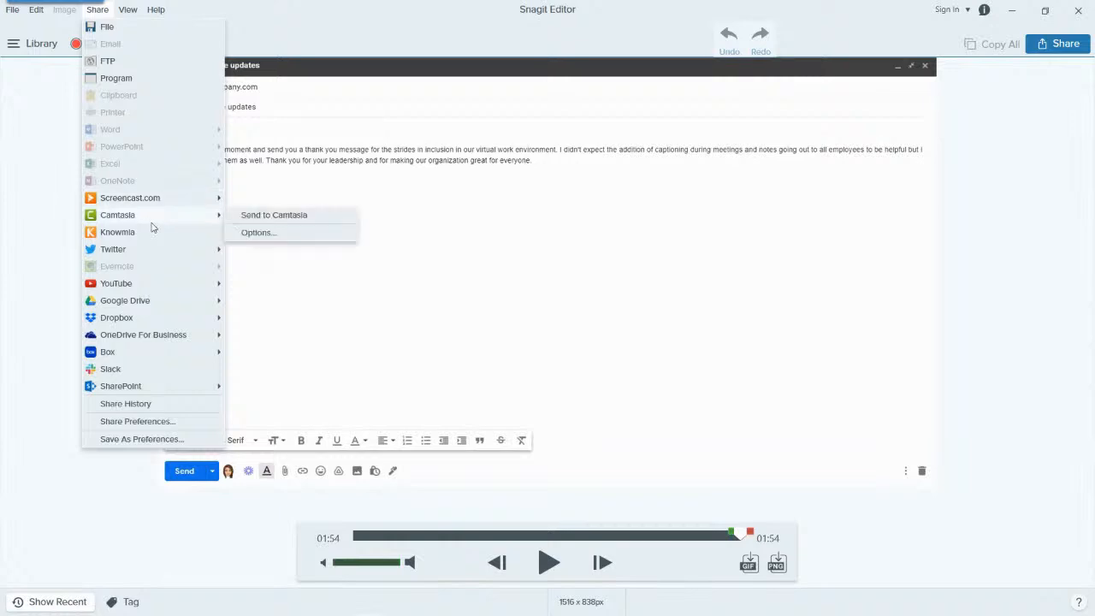
{"action": "left_click", "coordinate": [281, 220]}
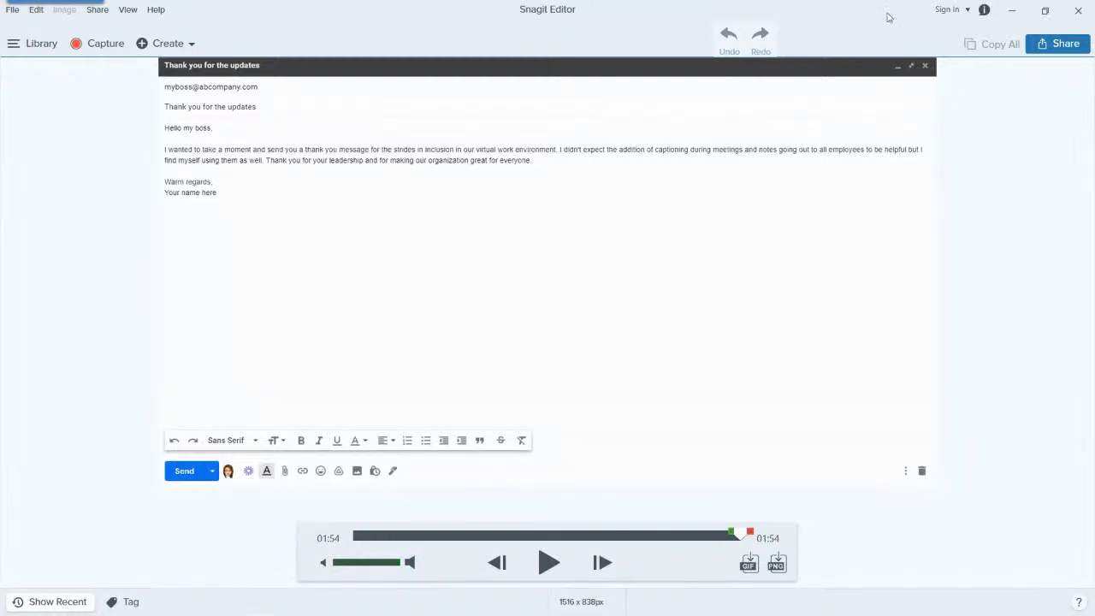
Reduce Snagit Editor to a floating window, switch to Camtasia and move its window over the editor.
{"action": "left_click_drag", "start_coordinate": [887, 17], "coordinate": [816, 57]}
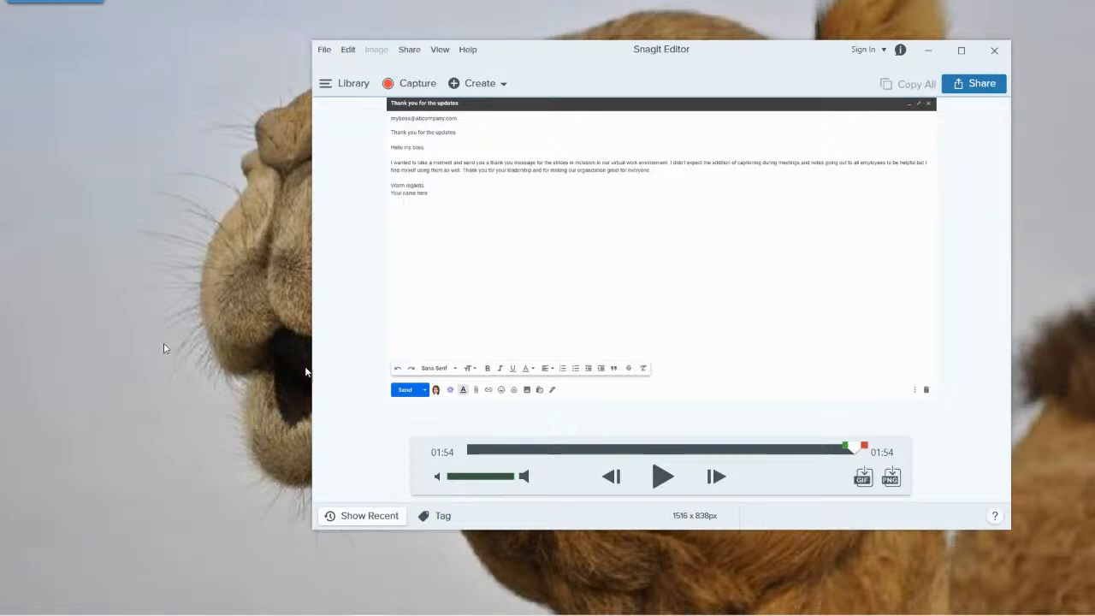
{"action": "key", "text": "alt+Tab"}
{"action": "left_click", "coordinate": [886, 614]}
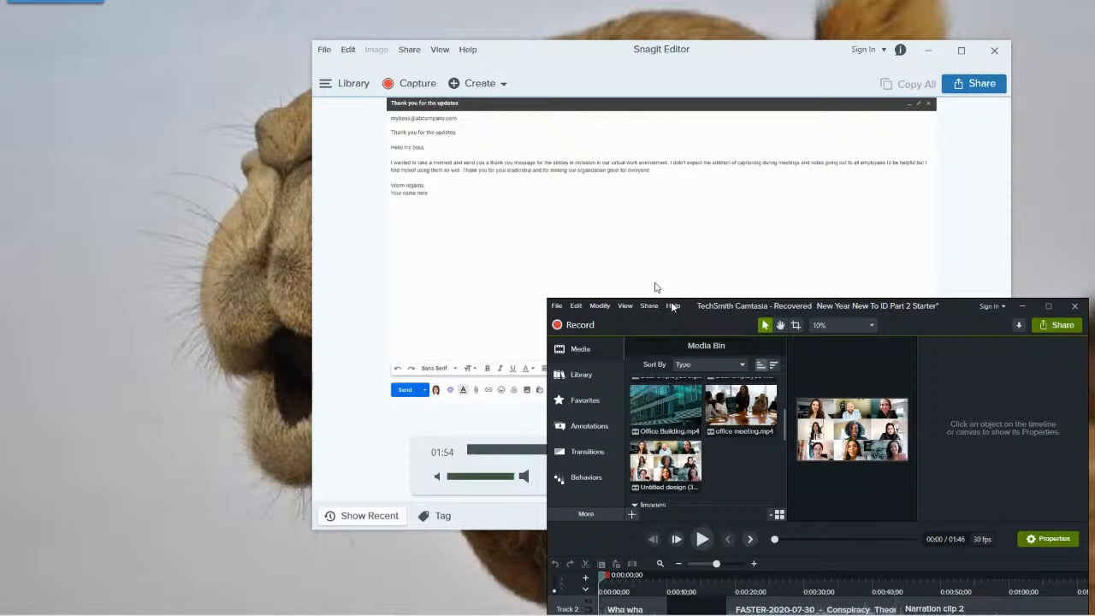
{"action": "left_click_drag", "start_coordinate": [670, 301], "coordinate": [485, 205]}
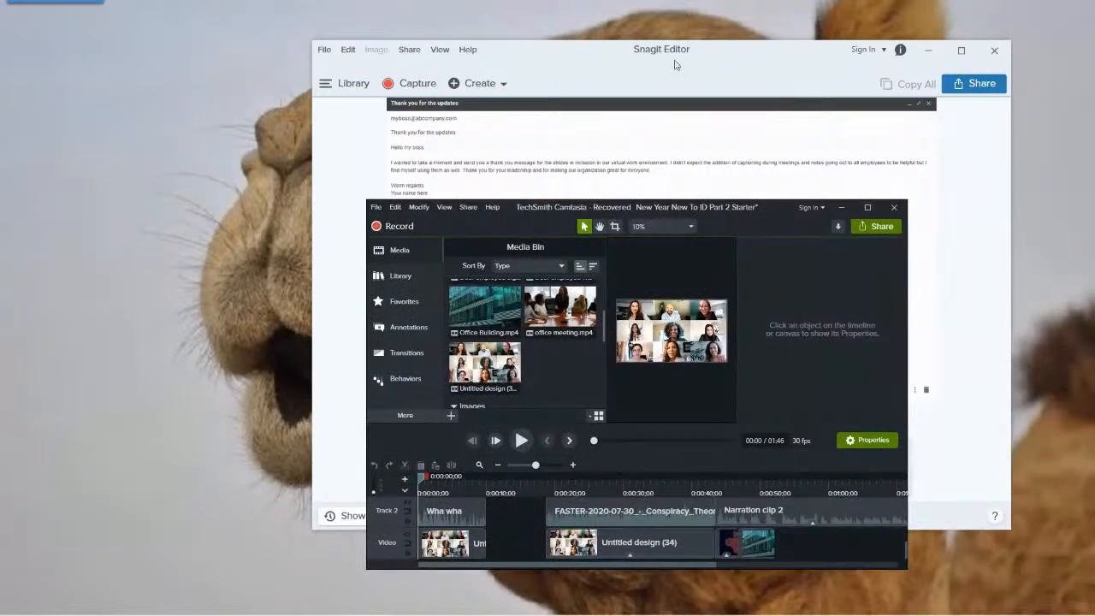
View the Camtasia project's media bin at full-screen size, restore the smaller window and return to Snagit Editor.
{"action": "left_click", "coordinate": [924, 386]}
{"action": "left_click", "coordinate": [521, 546]}
{"action": "left_click", "coordinate": [867, 207]}
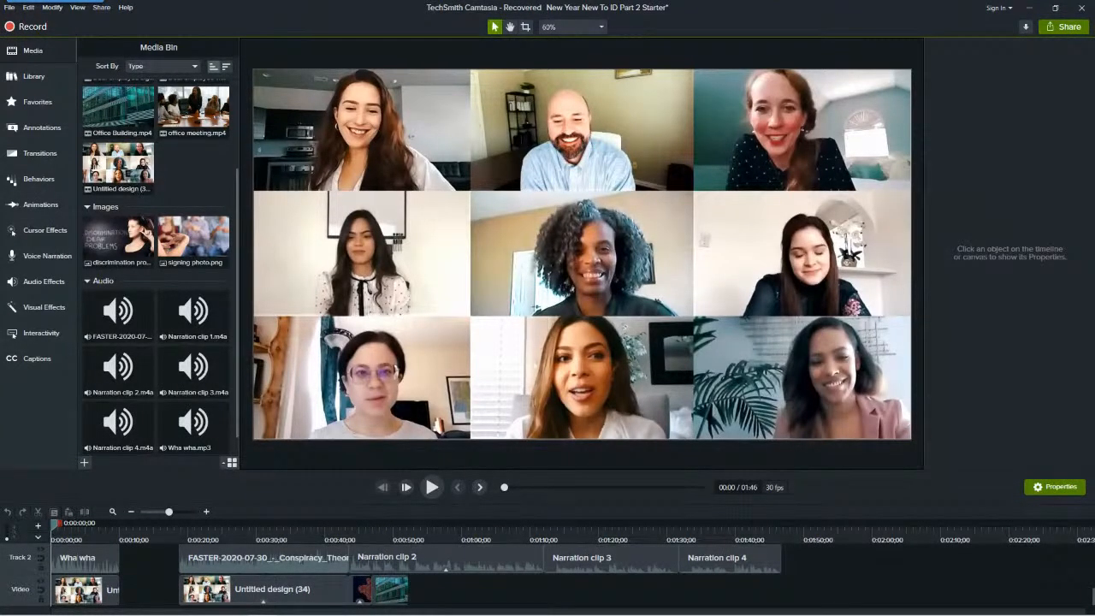
{"action": "left_click", "coordinate": [1056, 9]}
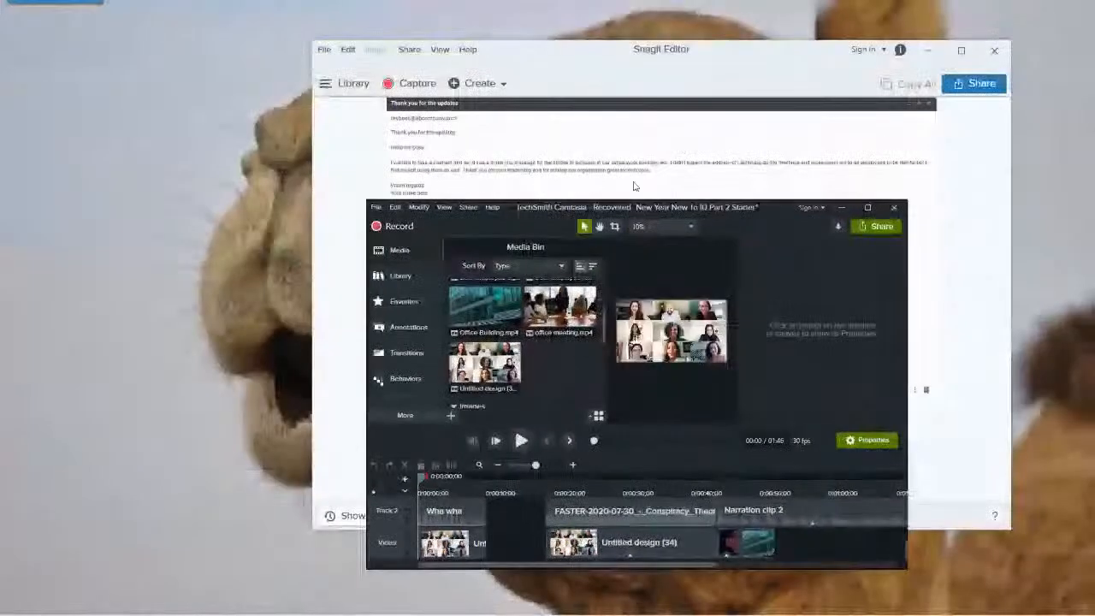
{"action": "left_click_drag", "start_coordinate": [687, 212], "coordinate": [625, 226]}
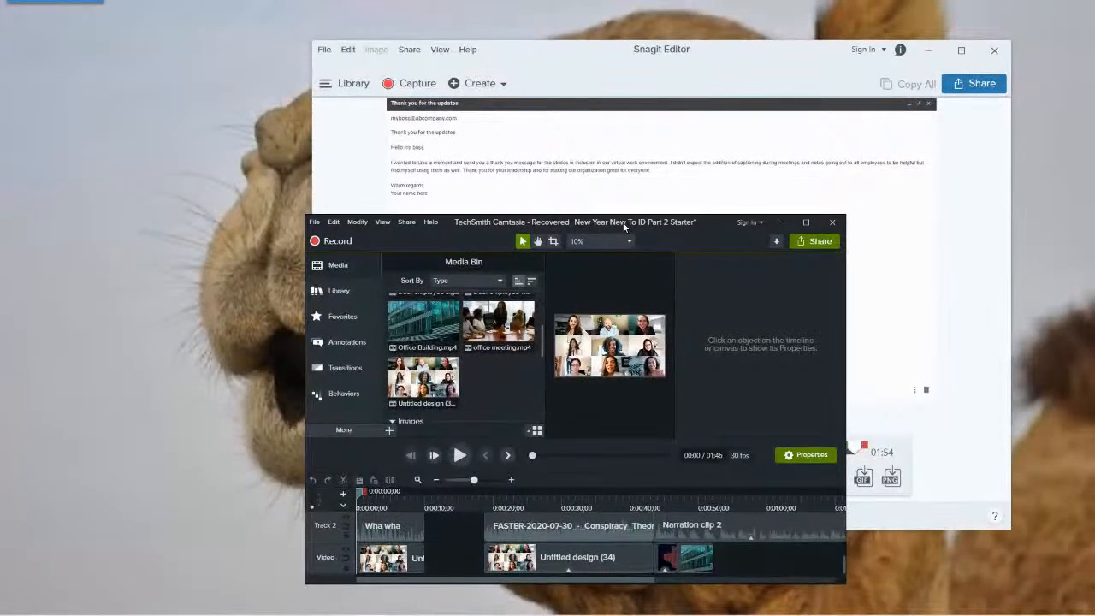
{"action": "left_click", "coordinate": [601, 141]}
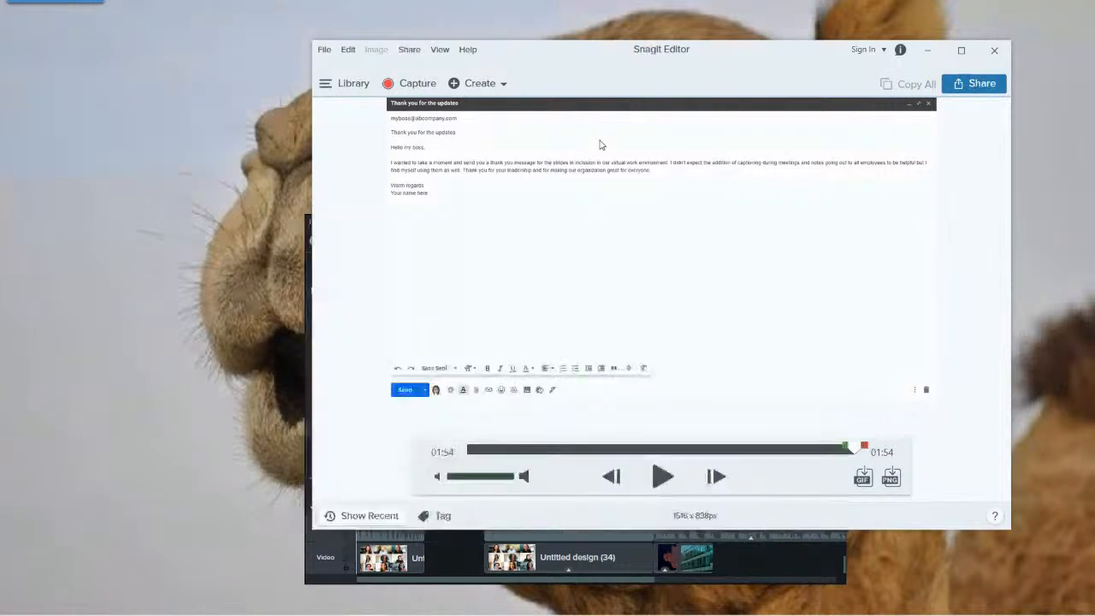
Send the recorded email video to Camtasia as project media.
{"action": "left_click", "coordinate": [409, 50]}
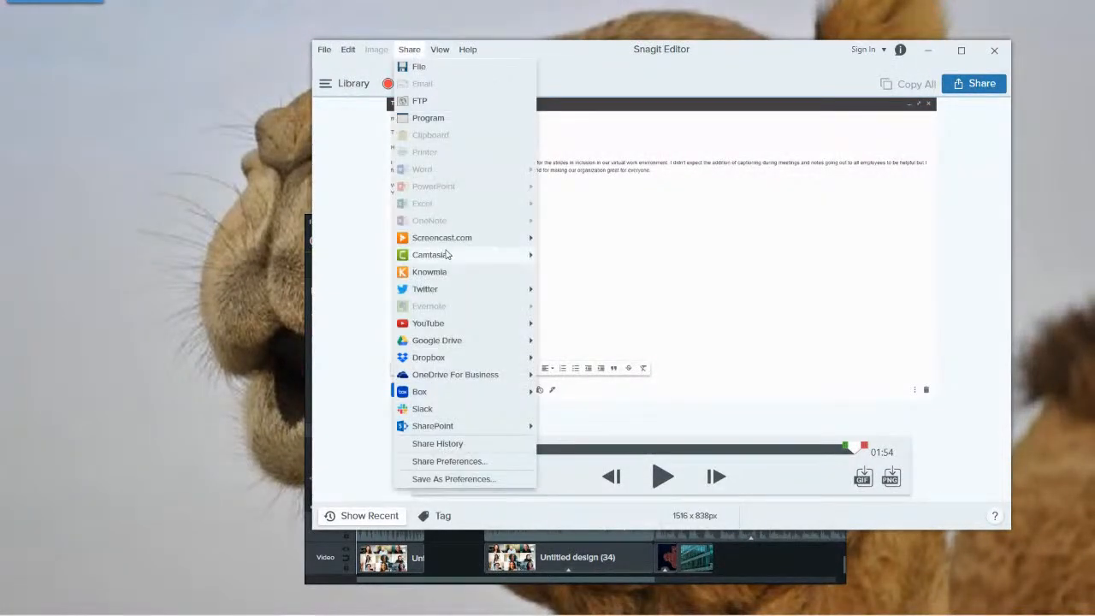
{"action": "mouse_move", "coordinate": [445, 254]}
{"action": "left_click", "coordinate": [588, 256]}
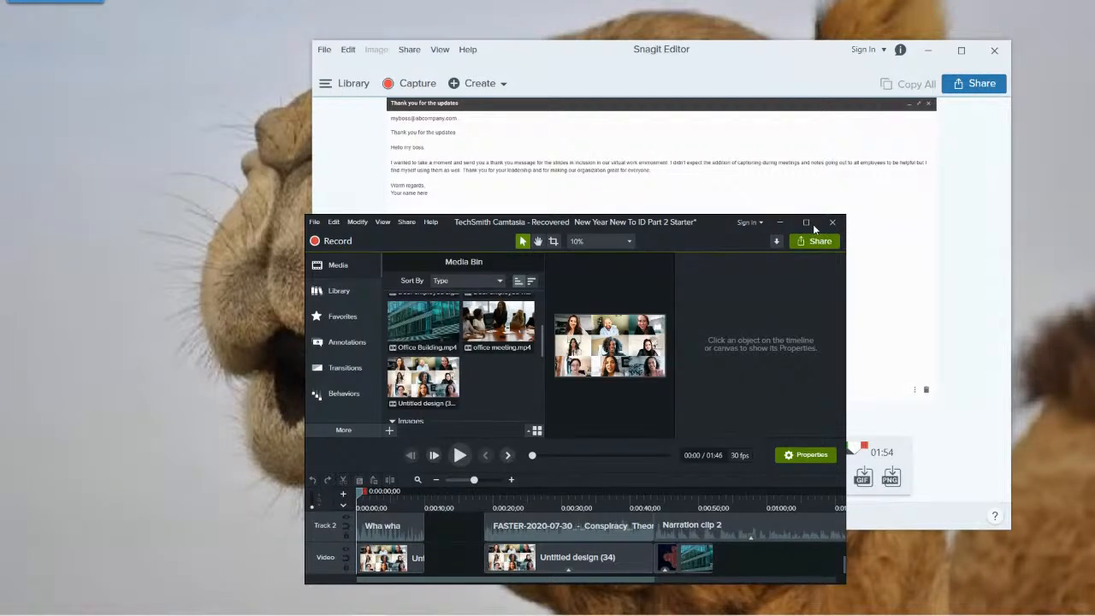
Maximize Camtasia and add Snag19.MP4 from the media bin to the end of the Video track.
{"action": "left_click", "coordinate": [813, 224]}
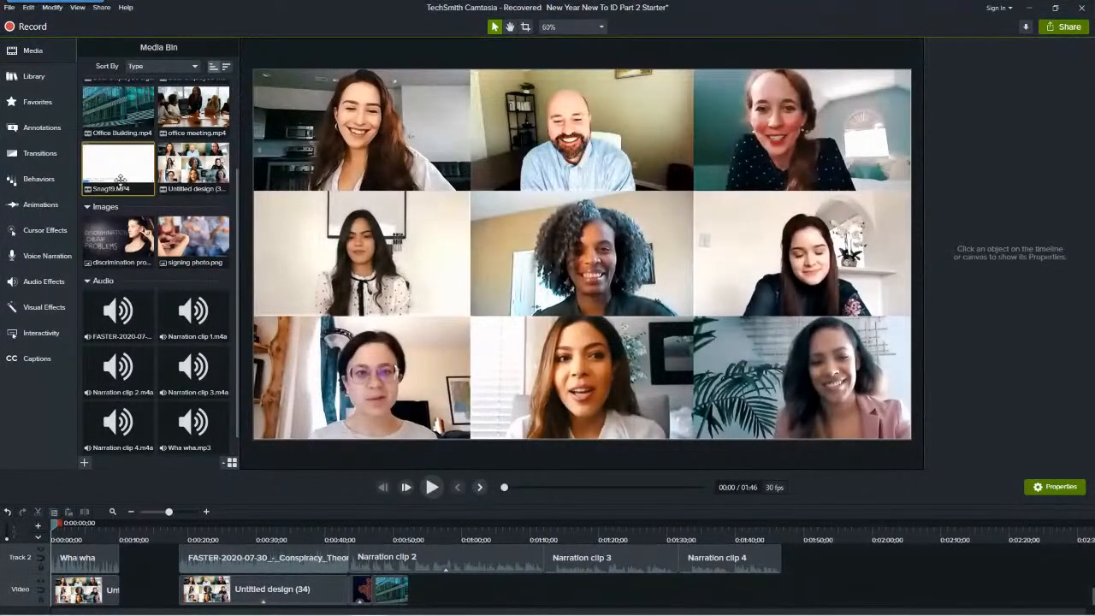
{"action": "mouse_move", "coordinate": [121, 180]}
{"action": "left_click_drag", "start_coordinate": [118, 167], "coordinate": [345, 445]}
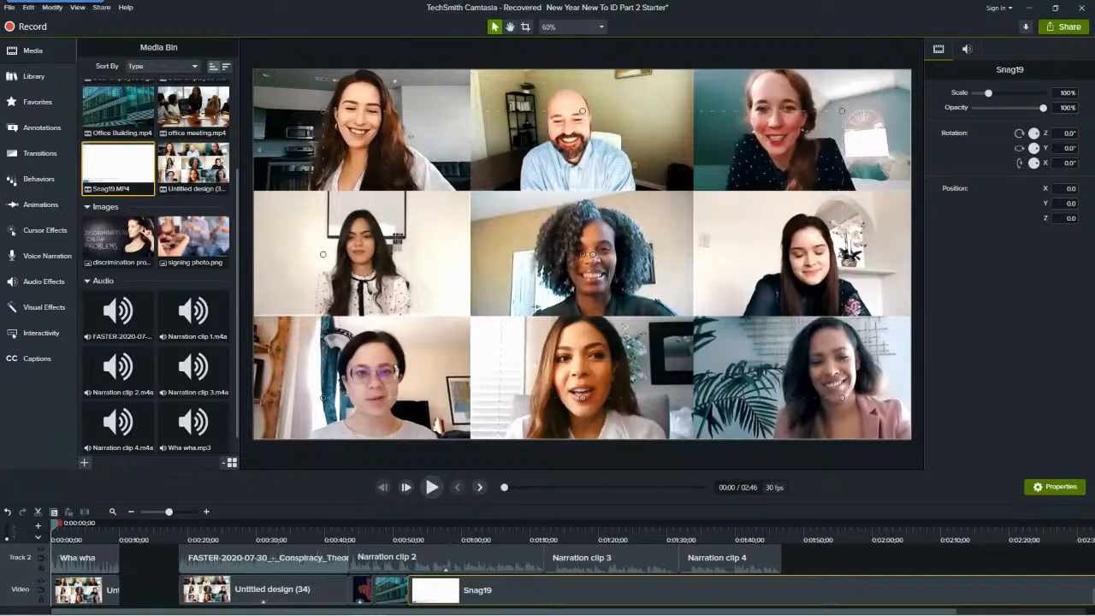
Minimize Camtasia and Snagit Editor, and move the Snagit capture window aside on the desktop.
{"action": "left_click", "coordinate": [1032, 9]}
{"action": "left_click", "coordinate": [930, 52]}
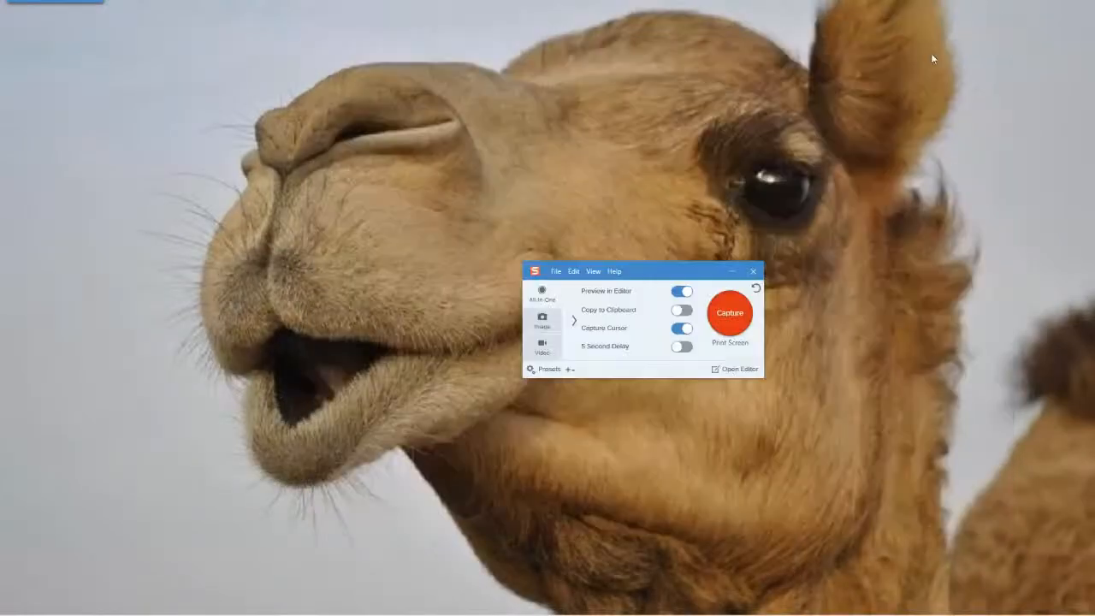
{"action": "left_click_drag", "start_coordinate": [652, 276], "coordinate": [375, 332]}
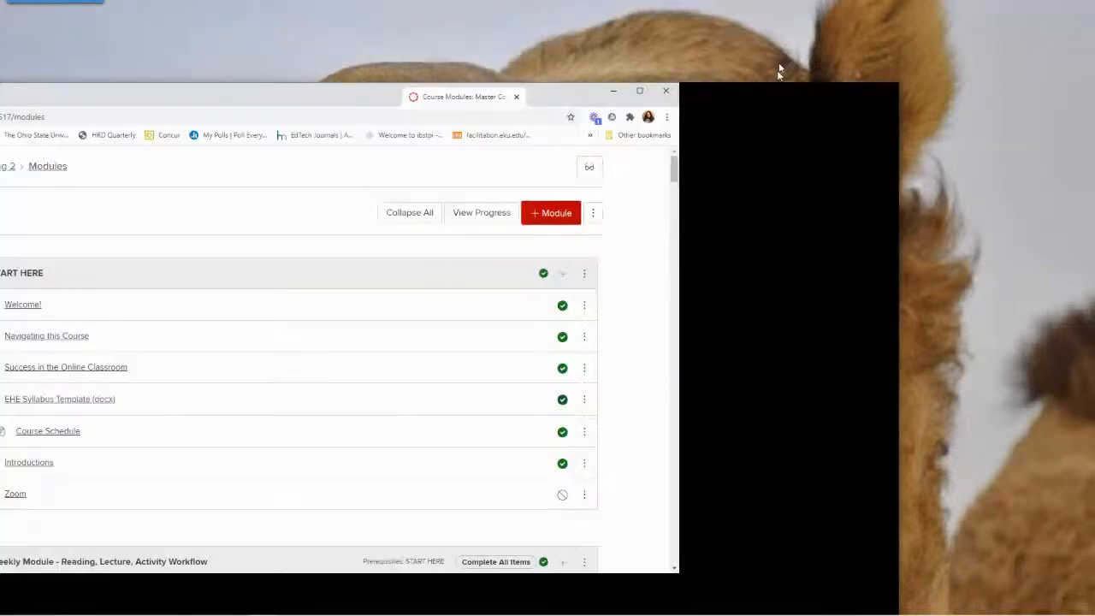
Bring the browser window with the course Modules page fully into view, maximize it and look through the START HERE and Weekly Module items.
{"action": "left_click_drag", "start_coordinate": [772, 87], "coordinate": [861, 51]}
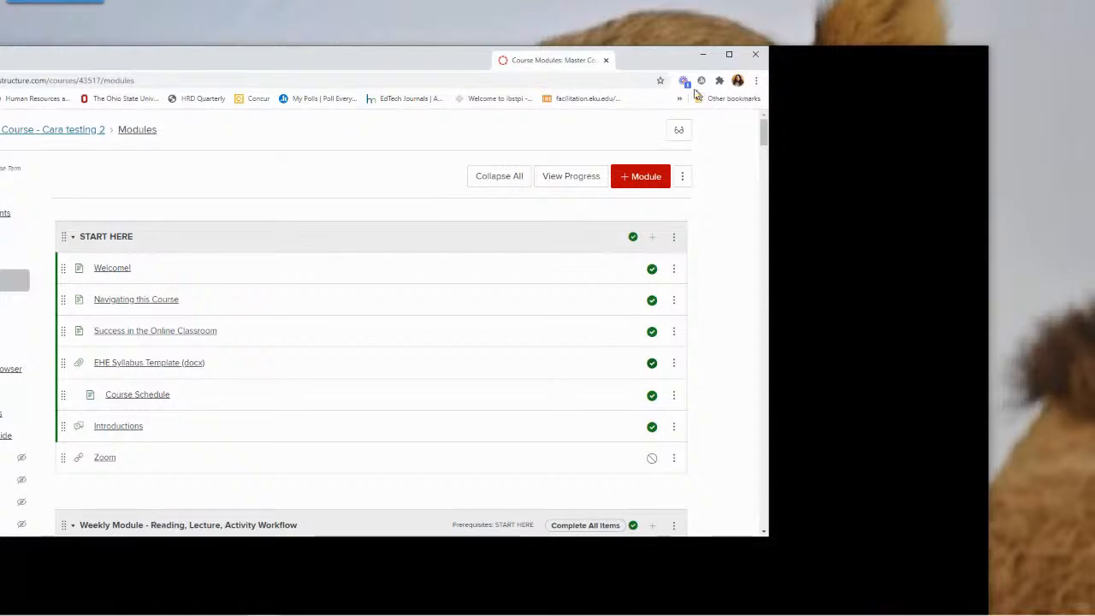
{"action": "left_click", "coordinate": [729, 54]}
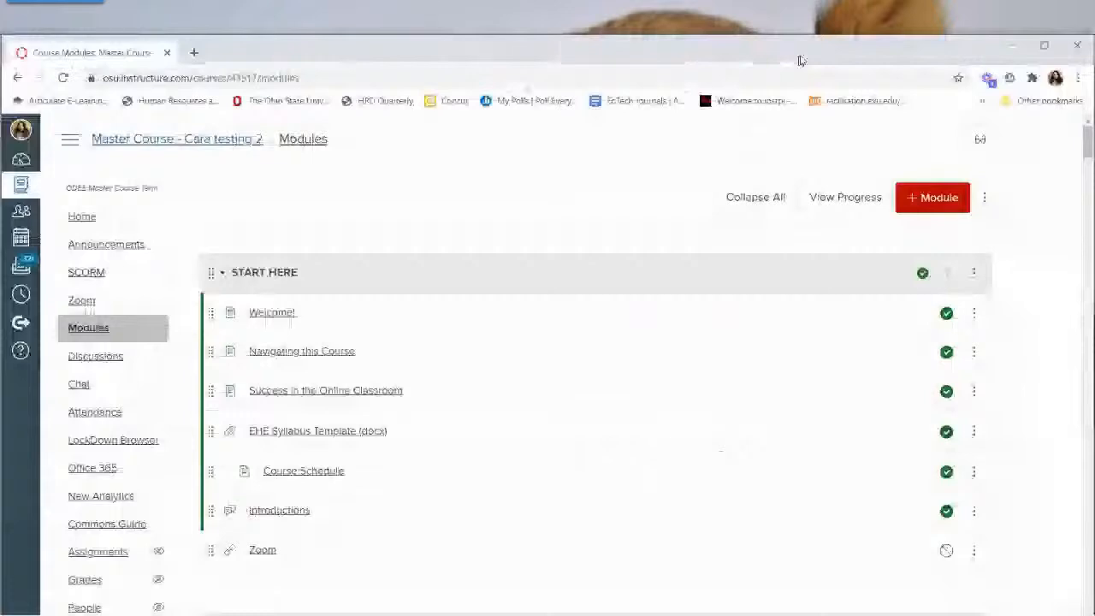
{"action": "left_click_drag", "start_coordinate": [800, 61], "coordinate": [798, 1]}
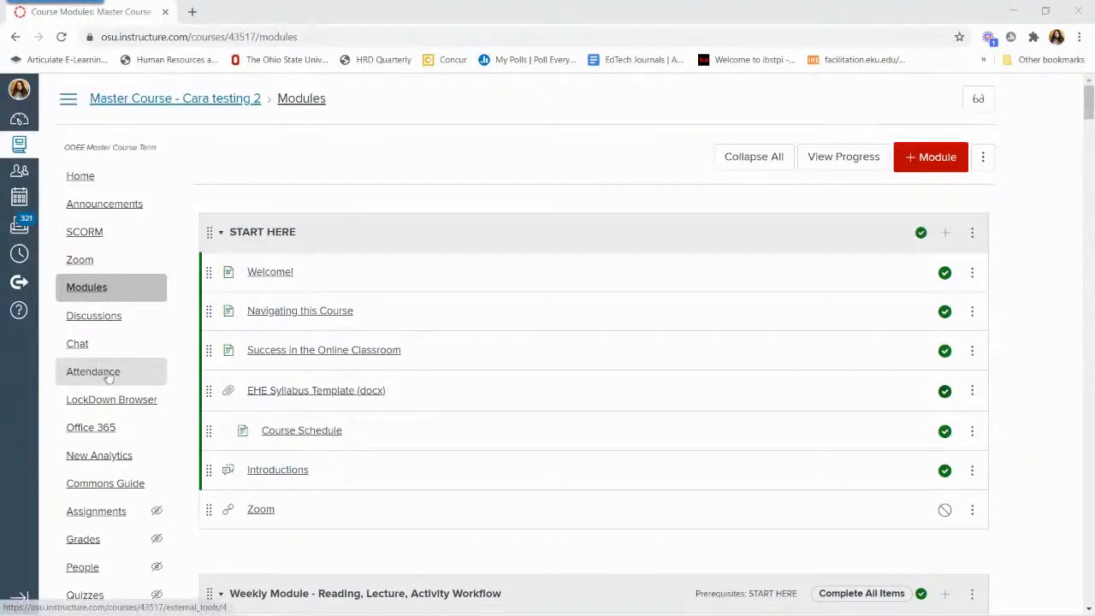
{"action": "scroll", "coordinate": [101, 370], "scroll_direction": "down", "scroll_amount": 3}
{"action": "scroll", "coordinate": [107, 375], "scroll_direction": "up", "scroll_amount": 1}
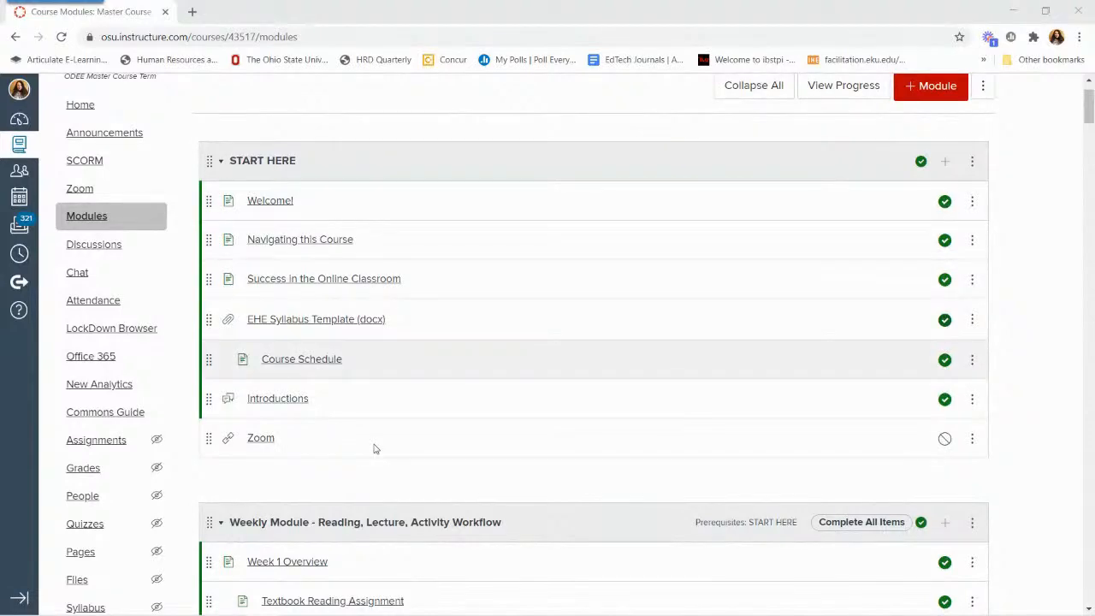
{"action": "scroll", "coordinate": [374, 448], "scroll_direction": "down", "scroll_amount": 5}
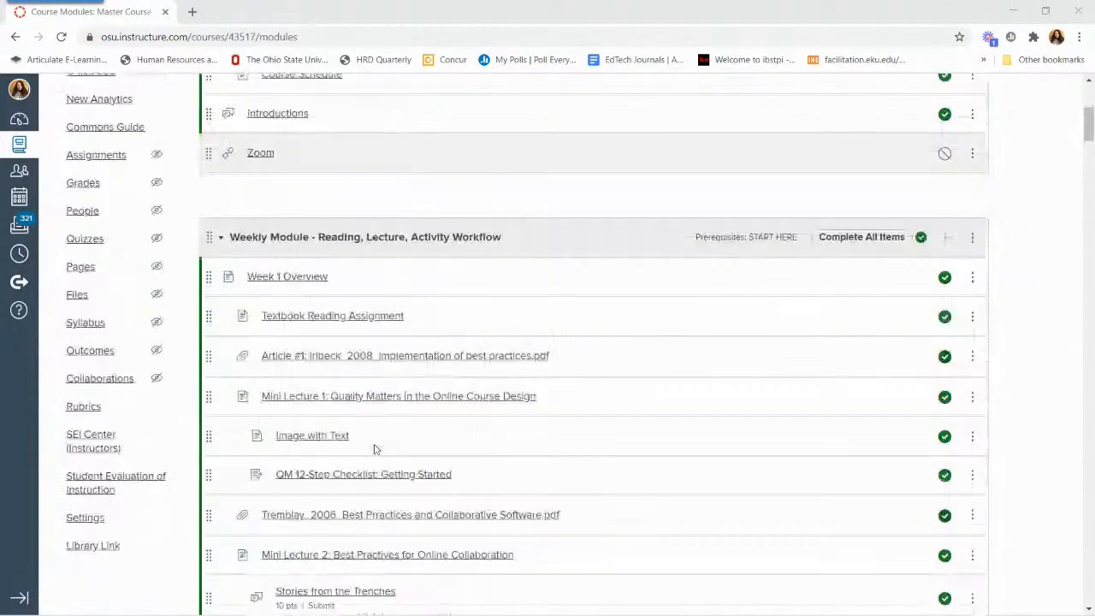
Look through the remaining course modules and open the Welcome! page from the START HERE module.
{"action": "scroll", "coordinate": [374, 448], "scroll_direction": "down", "scroll_amount": 6}
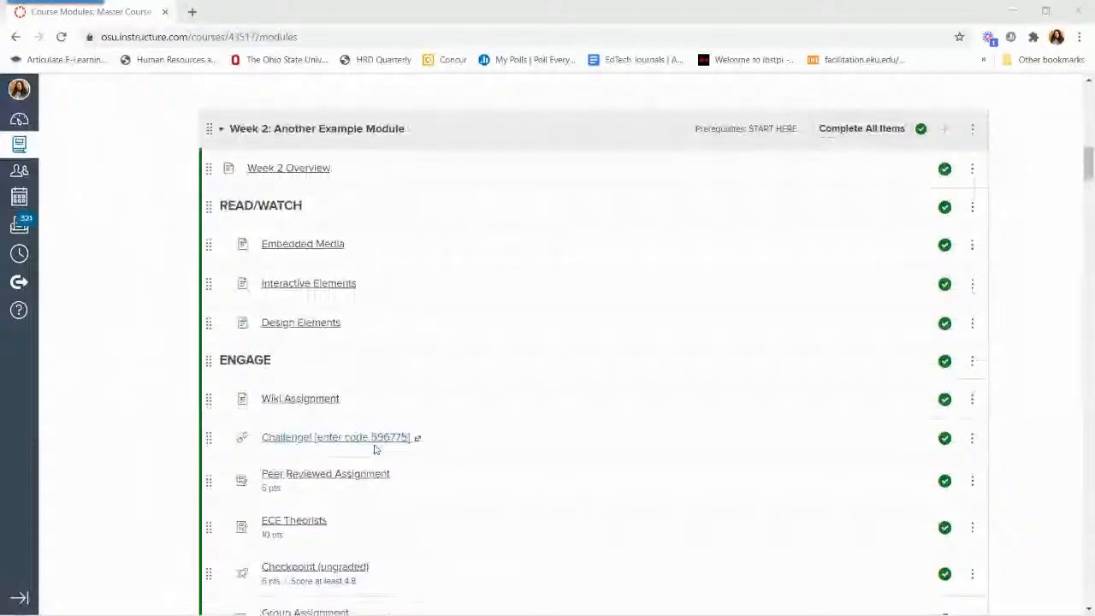
{"action": "scroll", "coordinate": [374, 448], "scroll_direction": "down", "scroll_amount": 8}
{"action": "scroll", "coordinate": [383, 500], "scroll_direction": "down", "scroll_amount": 4}
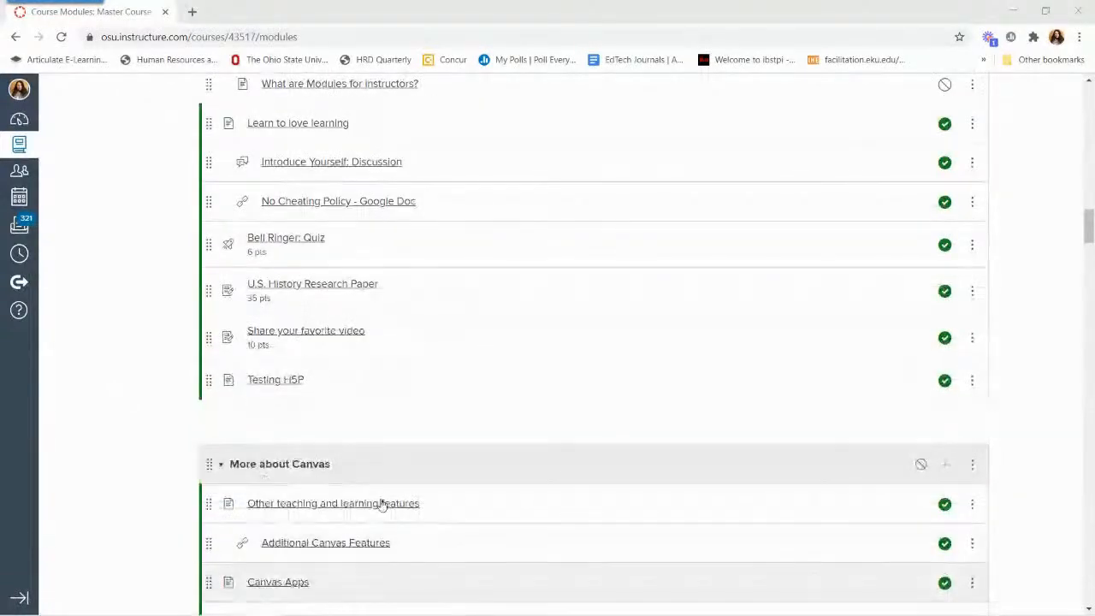
{"action": "scroll", "coordinate": [382, 505], "scroll_direction": "up", "scroll_amount": 8}
{"action": "scroll", "coordinate": [381, 514], "scroll_direction": "up", "scroll_amount": 15}
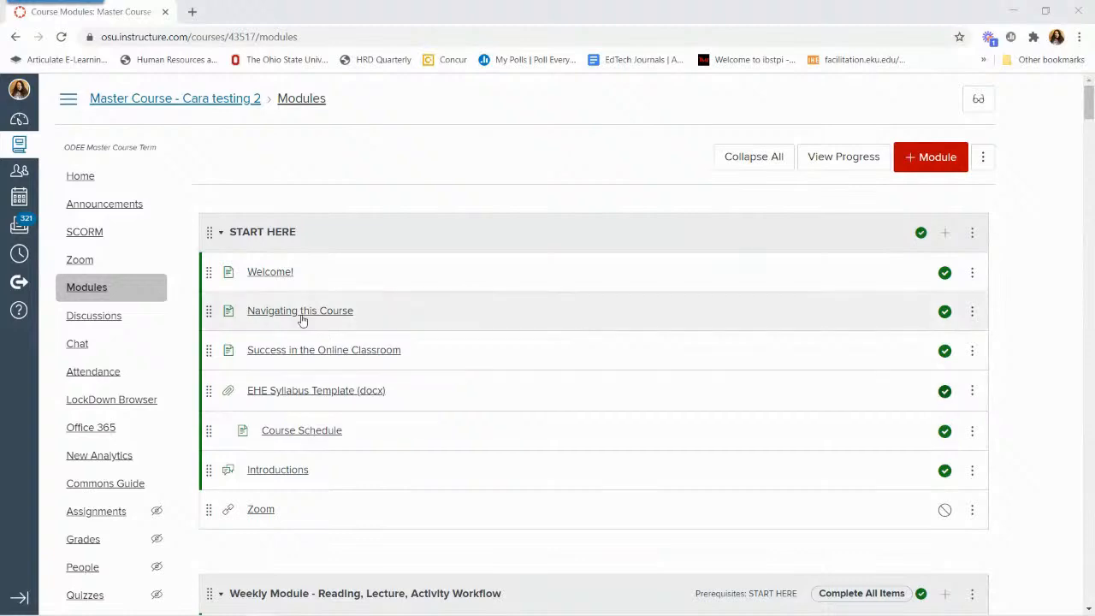
{"action": "left_click", "coordinate": [276, 273]}
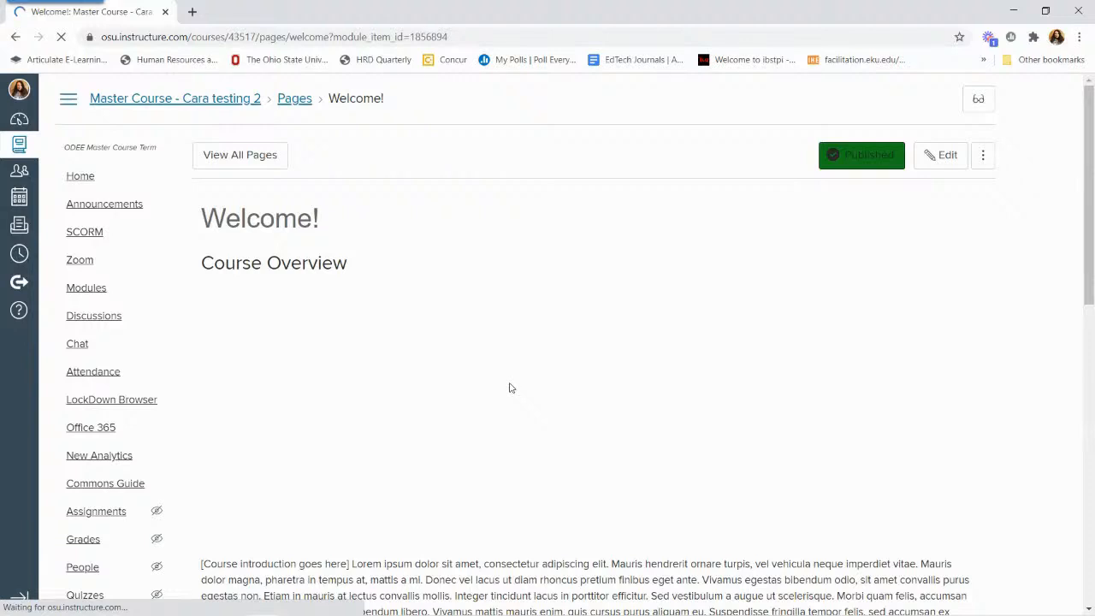
Look over the Welcome! page, open it for editing and delete the existing video under the Course Overview heading.
{"action": "scroll", "coordinate": [509, 388], "scroll_direction": "down", "scroll_amount": 4}
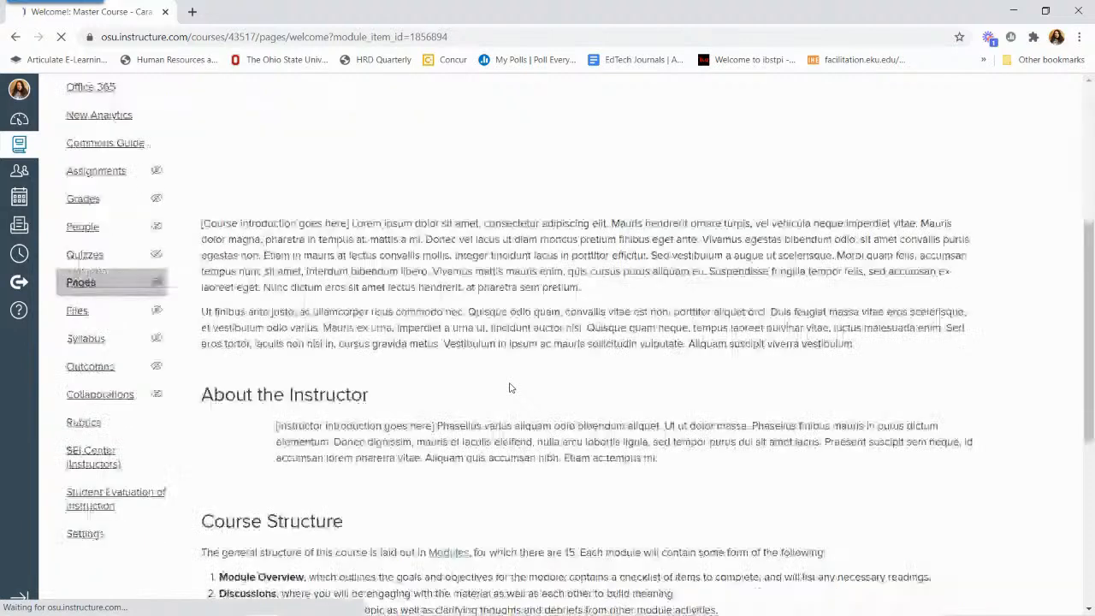
{"action": "scroll", "coordinate": [509, 388], "scroll_direction": "down", "scroll_amount": 5}
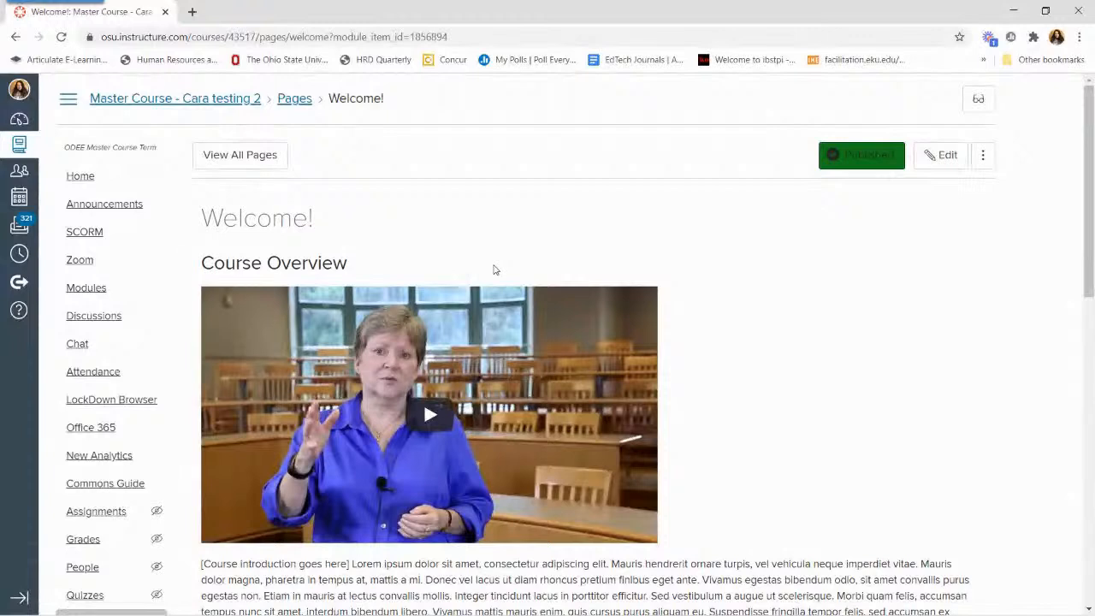
{"action": "left_click", "coordinate": [935, 165]}
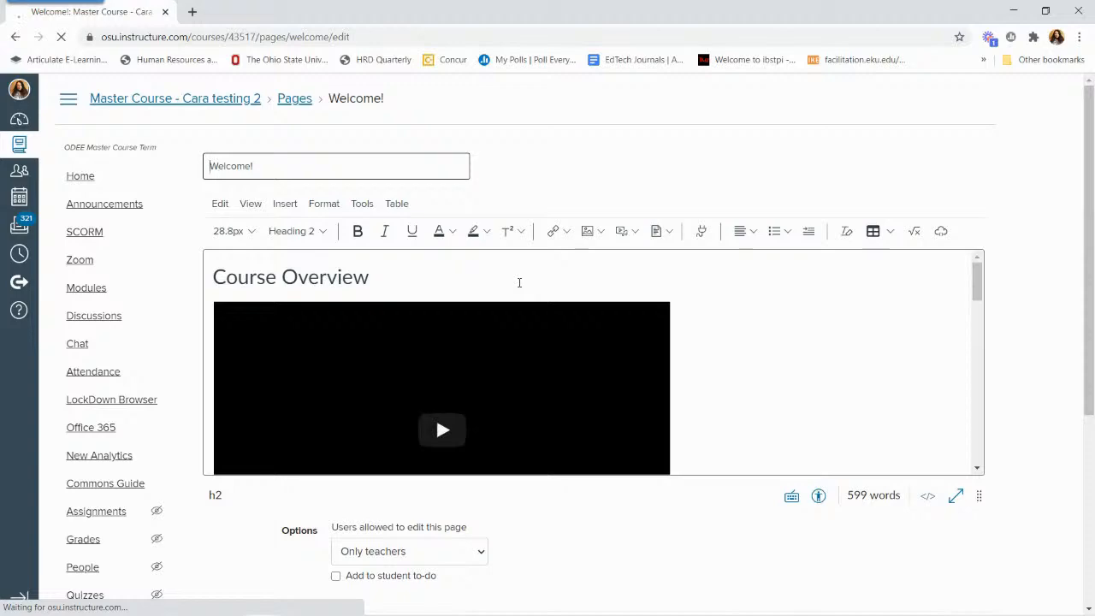
{"action": "scroll", "coordinate": [763, 359], "scroll_direction": "down", "scroll_amount": 5}
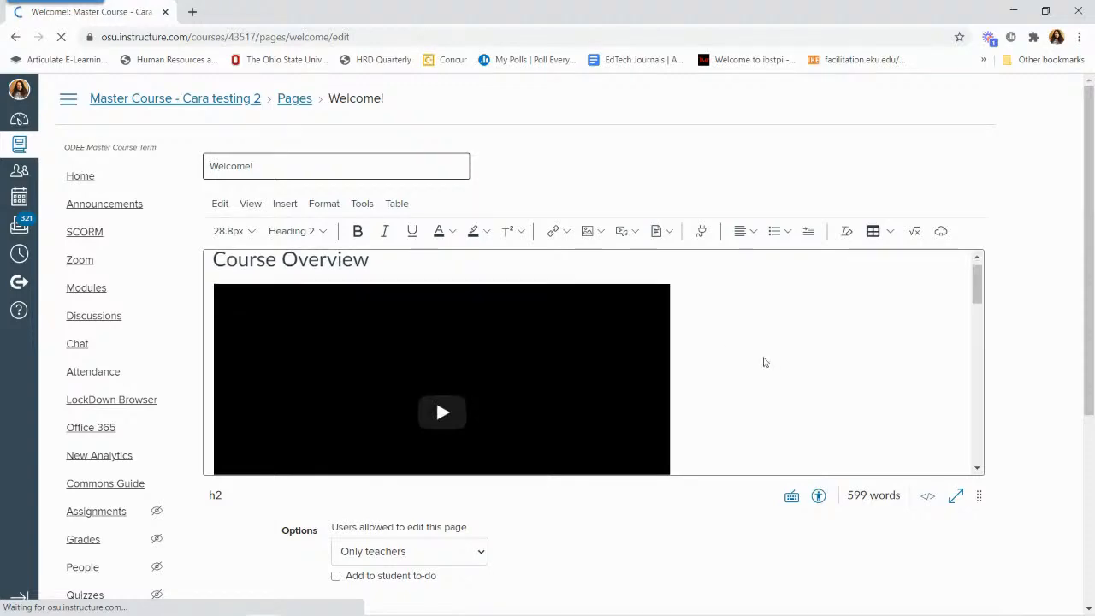
{"action": "scroll", "coordinate": [753, 351], "scroll_direction": "up", "scroll_amount": 1}
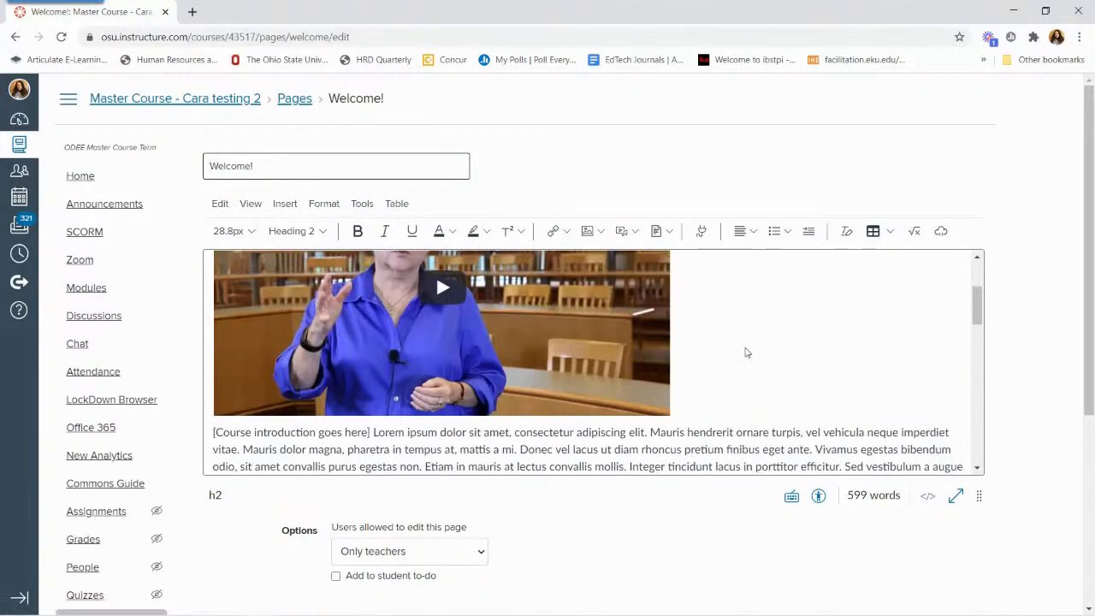
{"action": "left_click", "coordinate": [729, 388]}
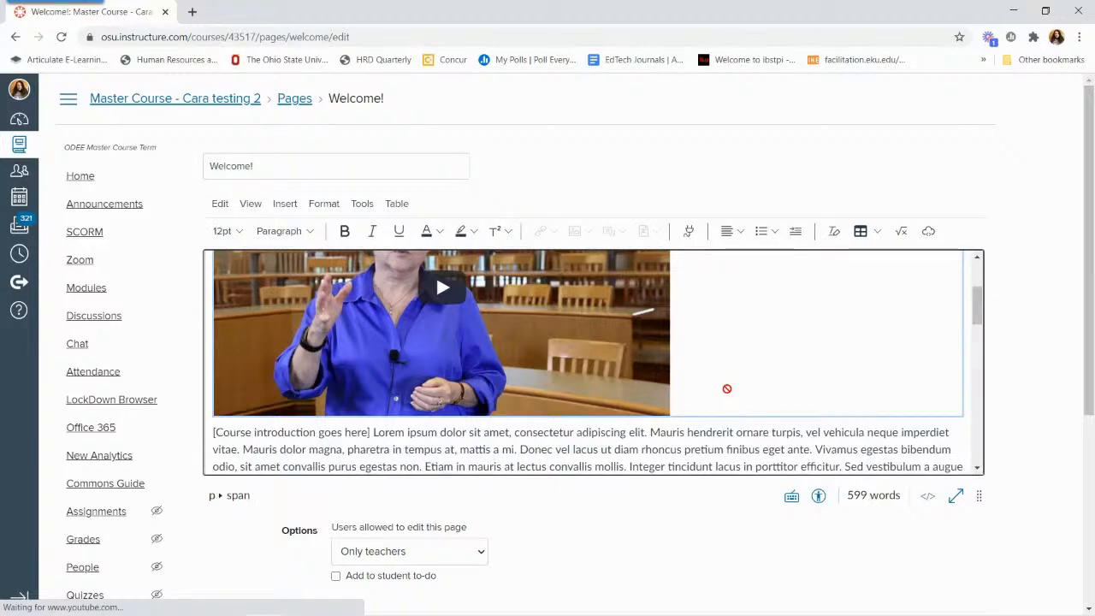
{"action": "scroll", "coordinate": [727, 389], "scroll_direction": "down", "scroll_amount": 4}
{"action": "left_click", "coordinate": [516, 323]}
{"action": "scroll", "coordinate": [516, 325], "scroll_direction": "up", "scroll_amount": 2}
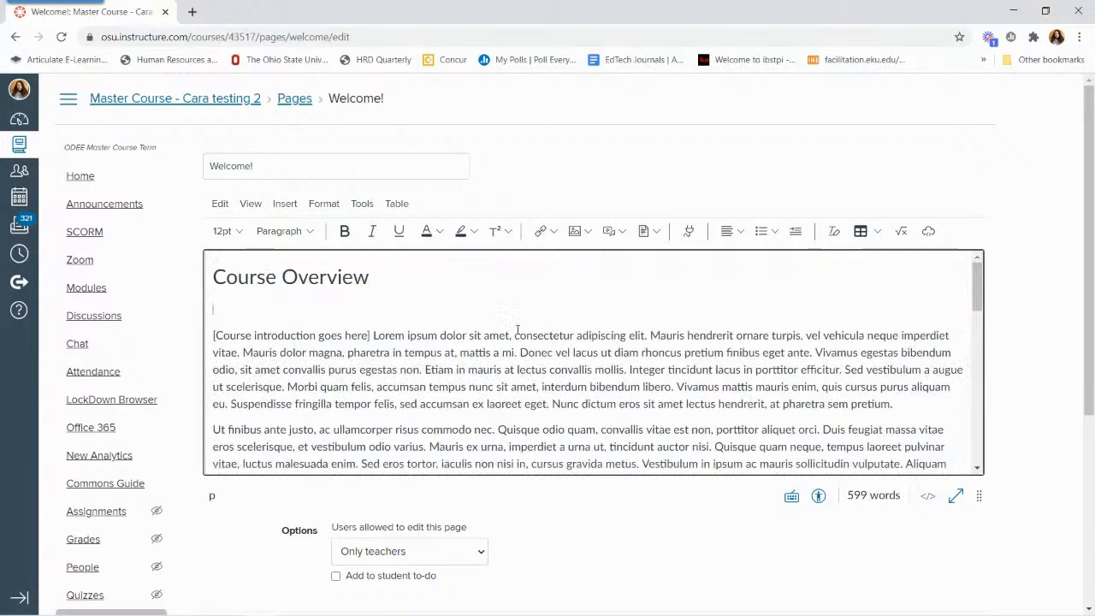
Add New Year New To ID Part Starter.mp4 from the computer as a media upload for the blank line under Course Overview.
{"action": "left_click", "coordinate": [283, 314]}
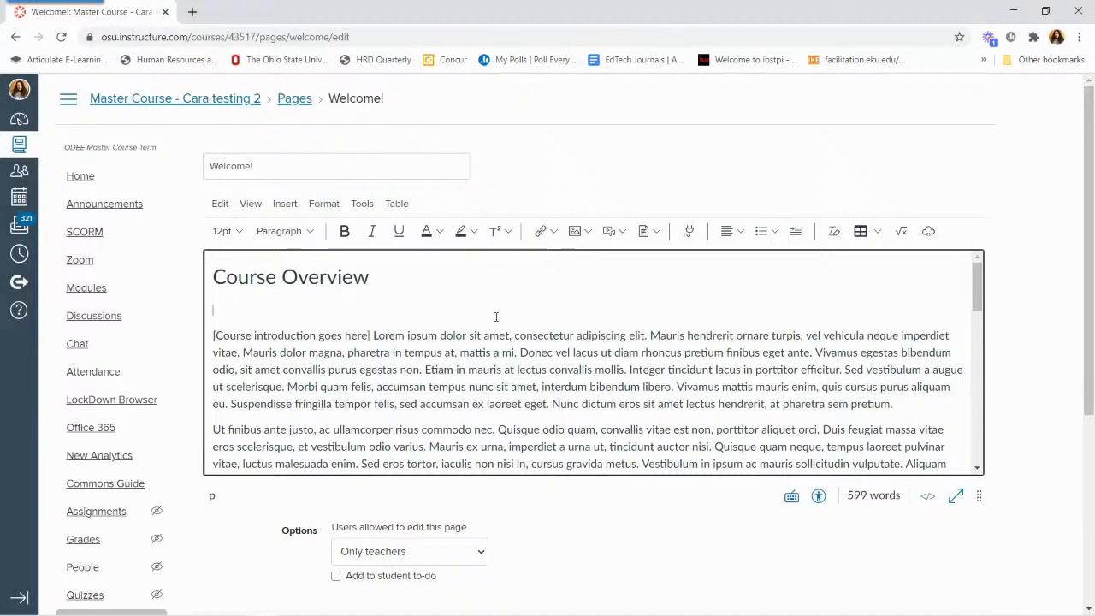
{"action": "left_click", "coordinate": [288, 212]}
{"action": "mouse_move", "coordinate": [315, 279]}
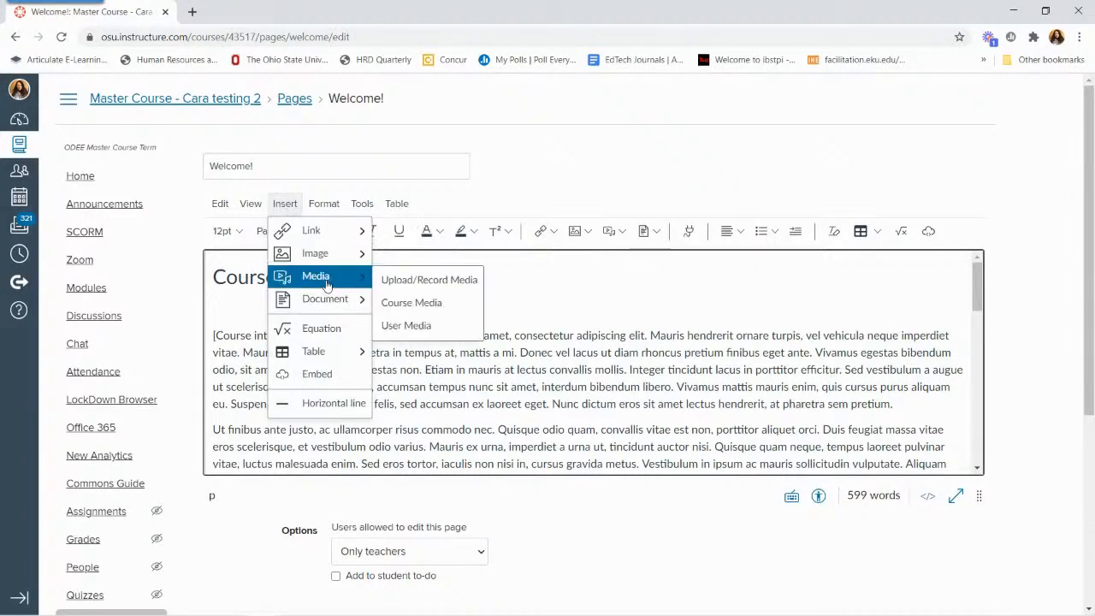
{"action": "left_click", "coordinate": [428, 283]}
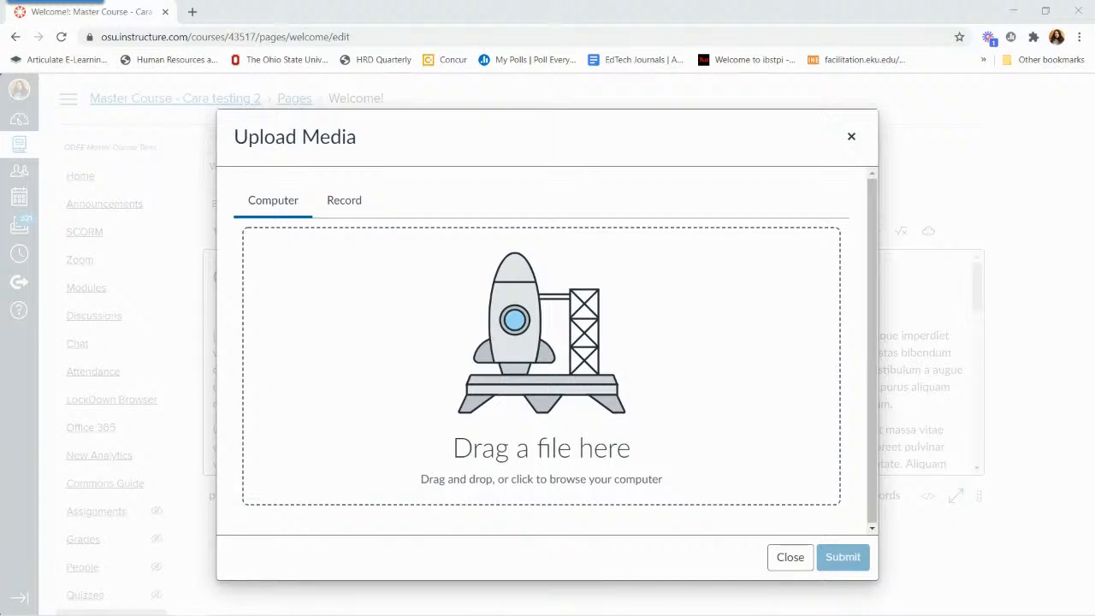
{"action": "left_click_drag", "start_coordinate": [341, 438], "coordinate": [427, 391]}
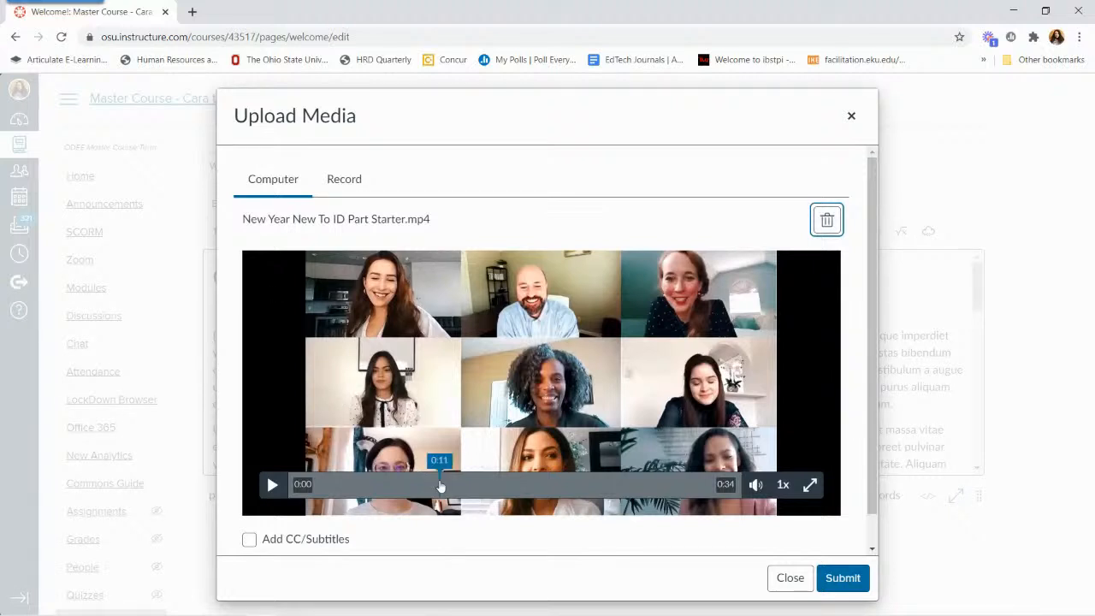
Check the Add CC/Subtitles options, leave captions off and submit the video into the page.
{"action": "left_click", "coordinate": [255, 542]}
{"action": "scroll", "coordinate": [347, 488], "scroll_direction": "down", "scroll_amount": 1}
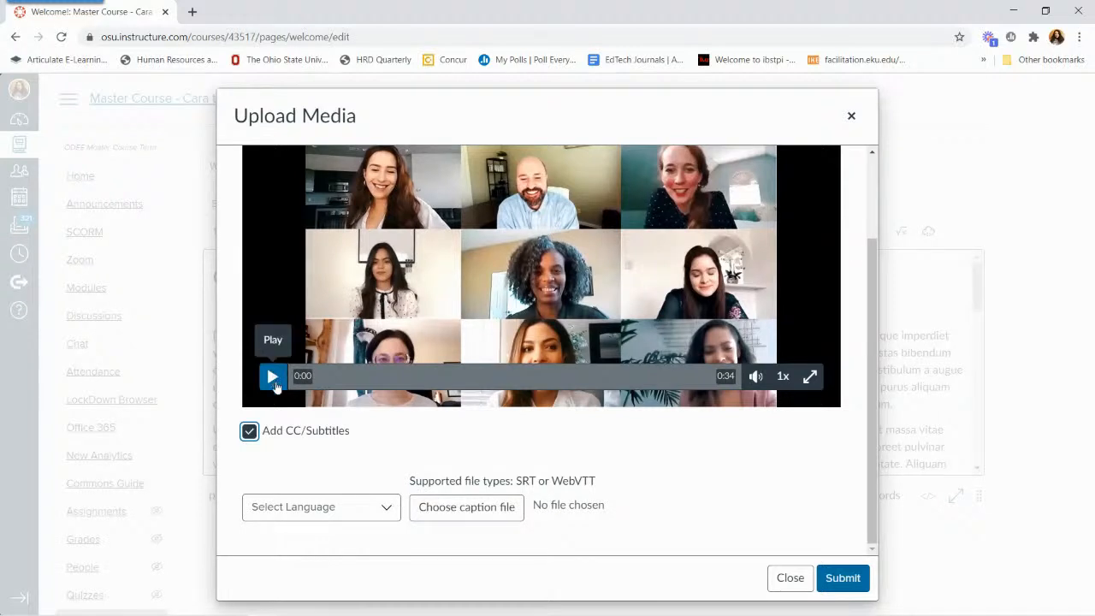
{"action": "left_click", "coordinate": [249, 435]}
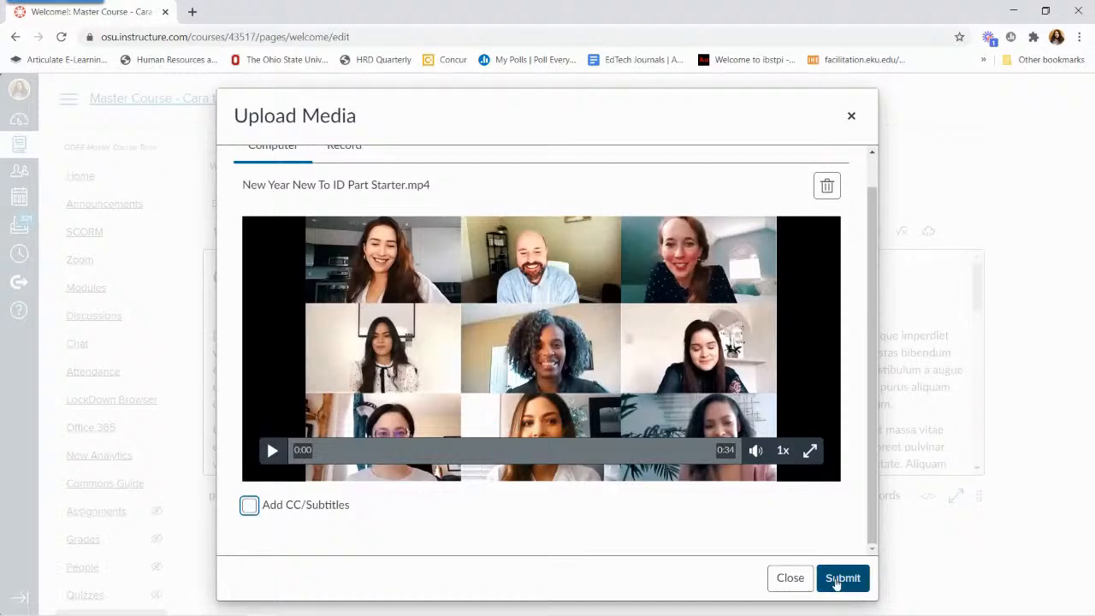
{"action": "left_click", "coordinate": [842, 578]}
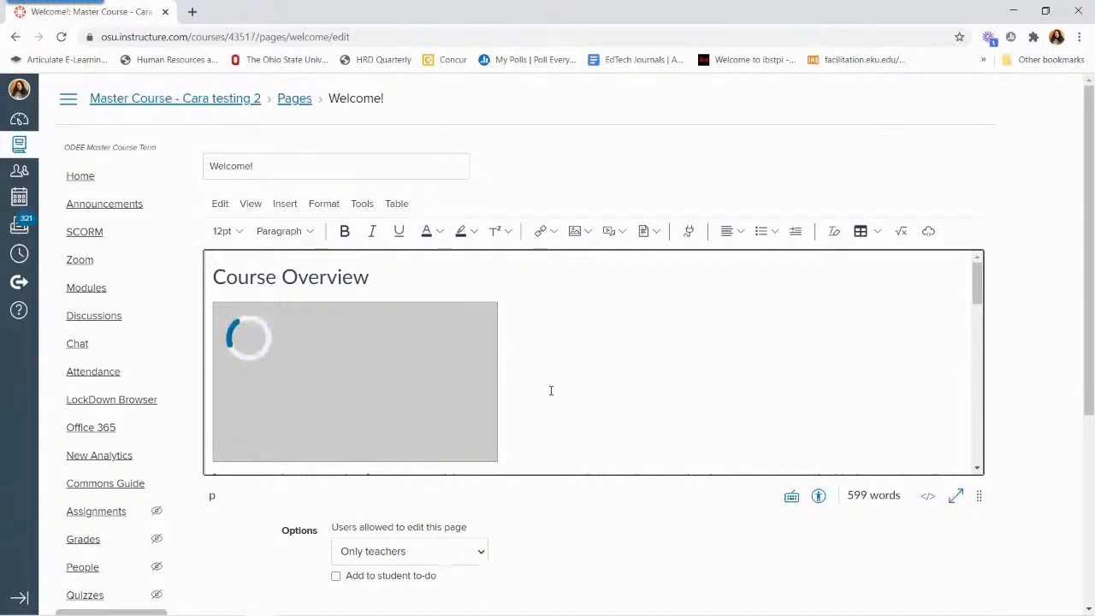
{"action": "scroll", "coordinate": [551, 390], "scroll_direction": "down", "scroll_amount": 1}
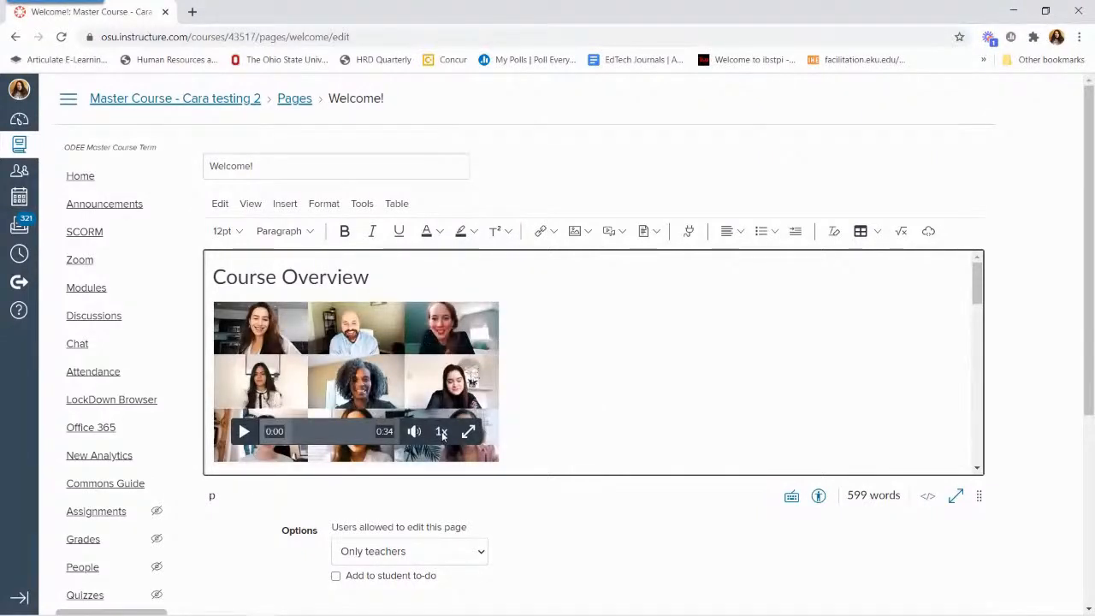
Select the embedded video and try its playback speed control in the page editor.
{"action": "left_click", "coordinate": [442, 435]}
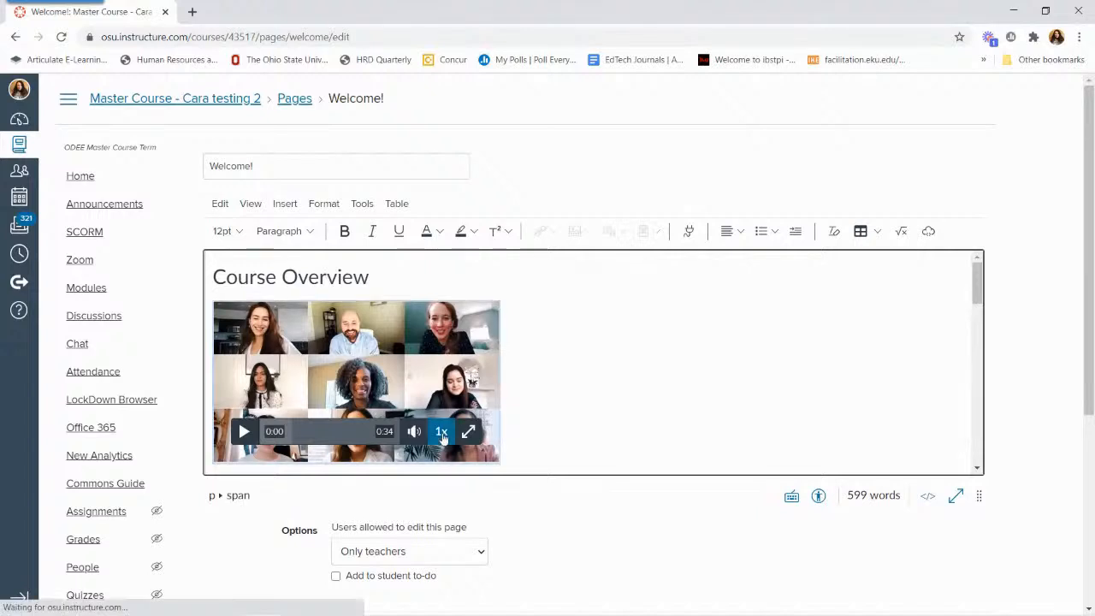
{"action": "left_click", "coordinate": [443, 434]}
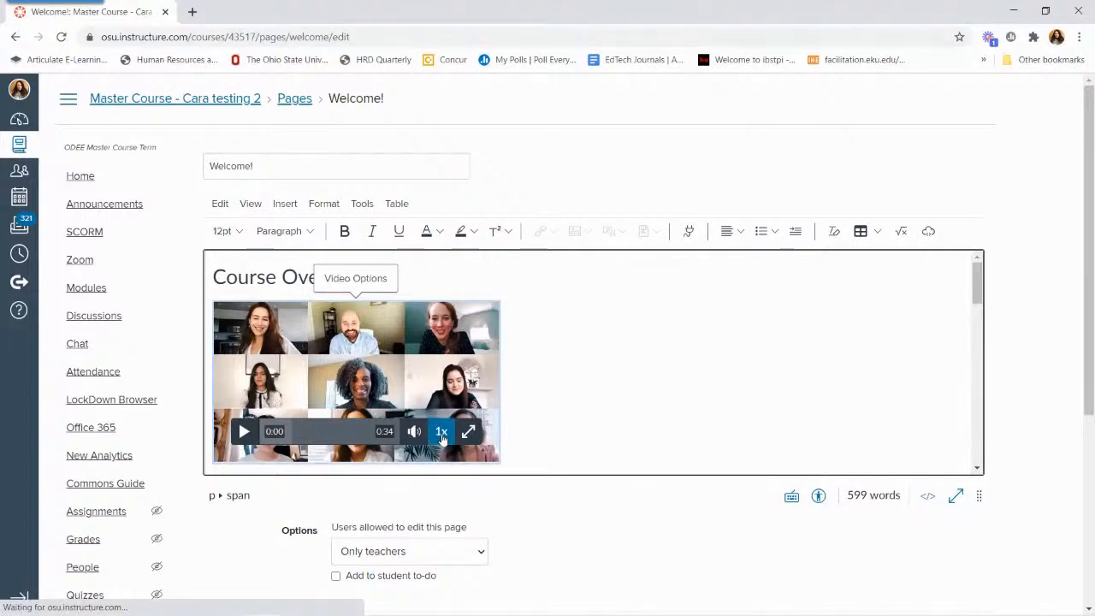
{"action": "left_click", "coordinate": [442, 432]}
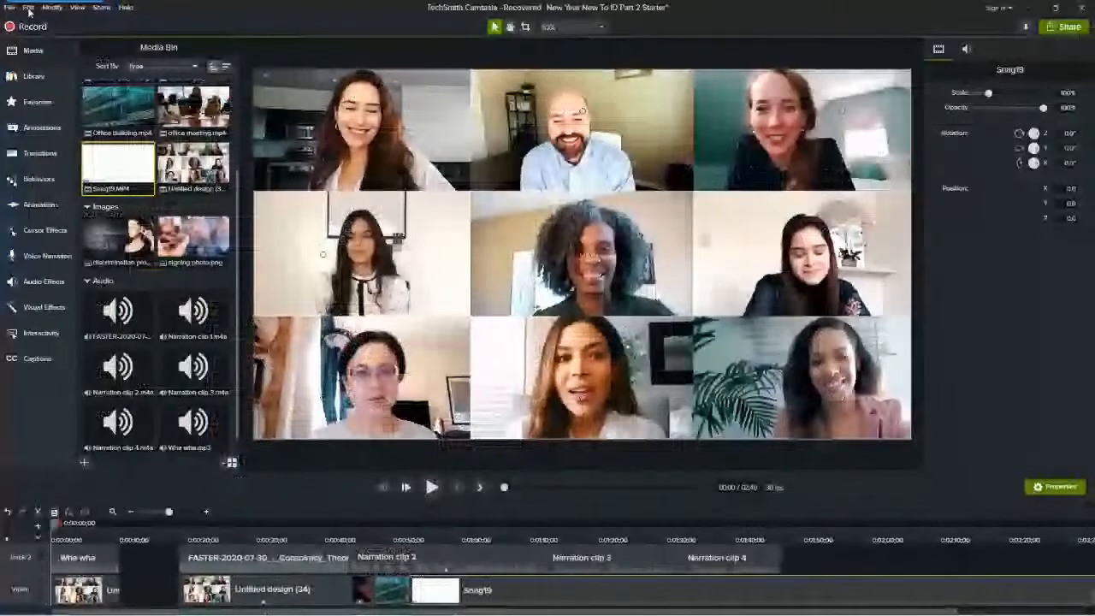
Move the docked Snagit capture tab out of the way in Camtasia and view the project's export options.
{"action": "left_click_drag", "start_coordinate": [99, 15], "coordinate": [1091, 62]}
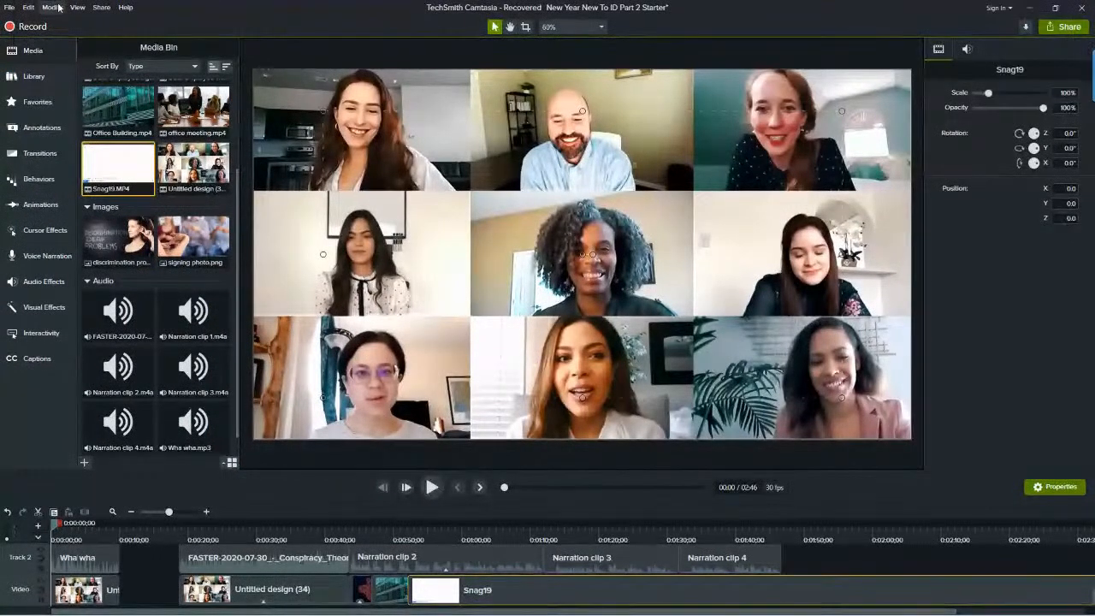
{"action": "left_click", "coordinate": [10, 7]}
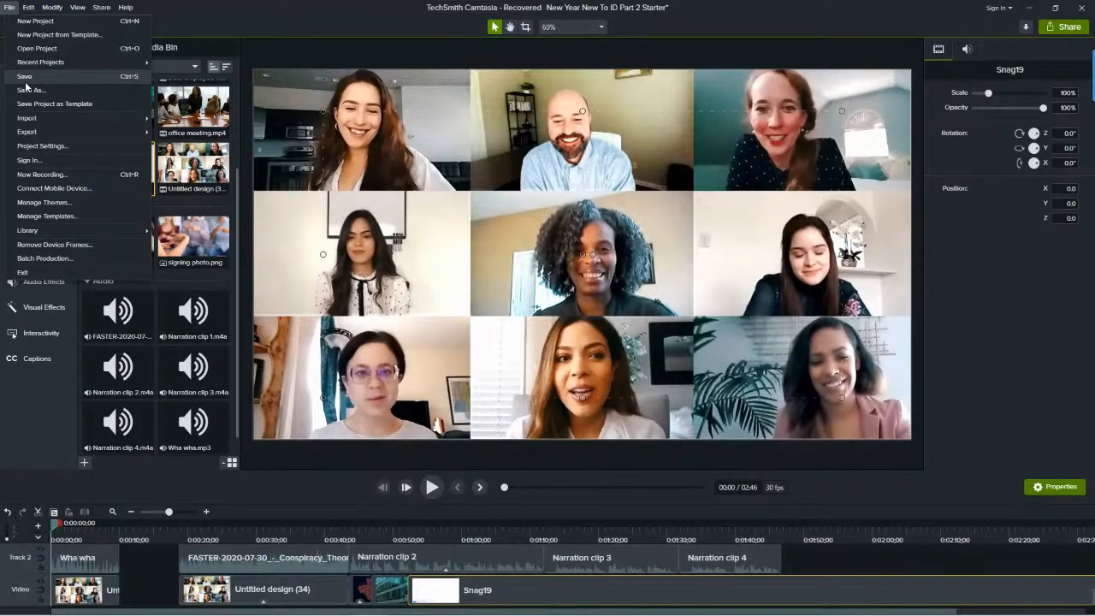
{"action": "mouse_move", "coordinate": [44, 134]}
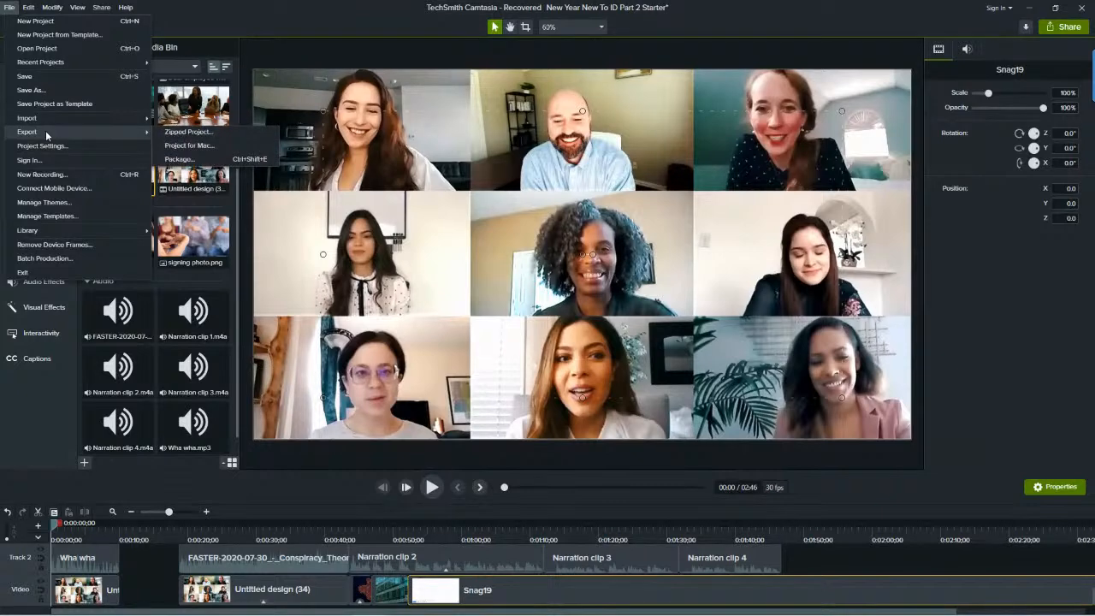
Walk through the Production Wizard for a local file with the MP4 only (up to 720p) preset, and cancel before producing.
{"action": "mouse_move", "coordinate": [103, 8]}
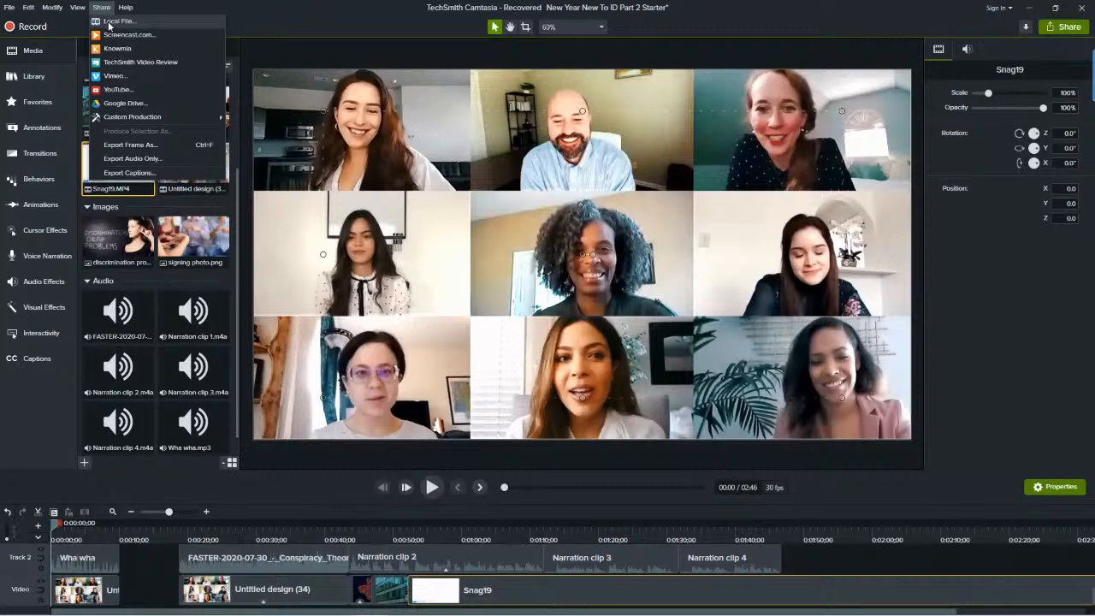
{"action": "left_click", "coordinate": [109, 23]}
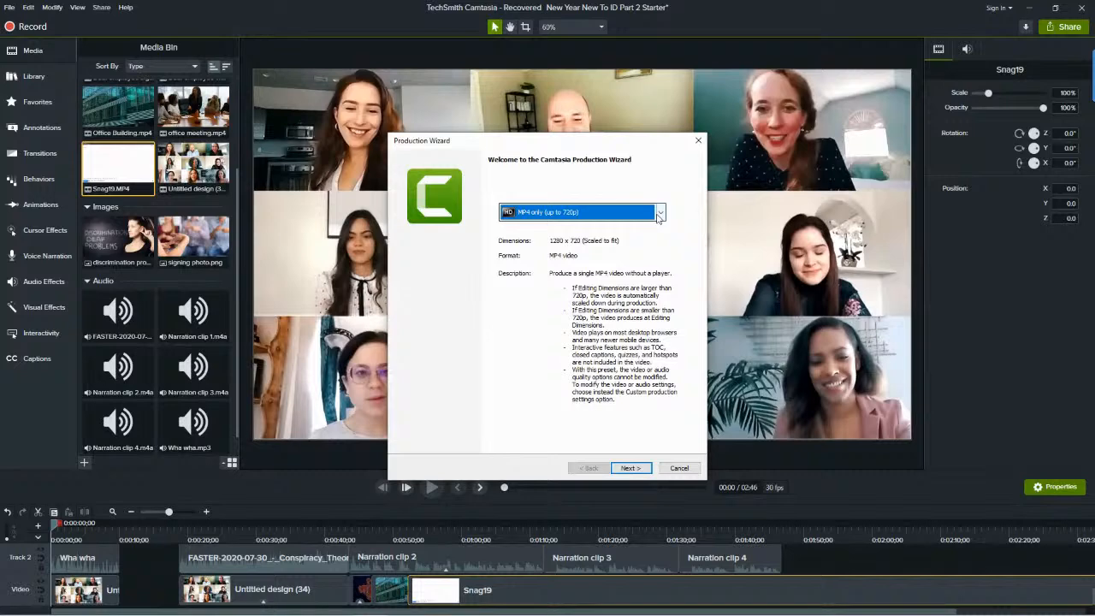
{"action": "left_click", "coordinate": [663, 214]}
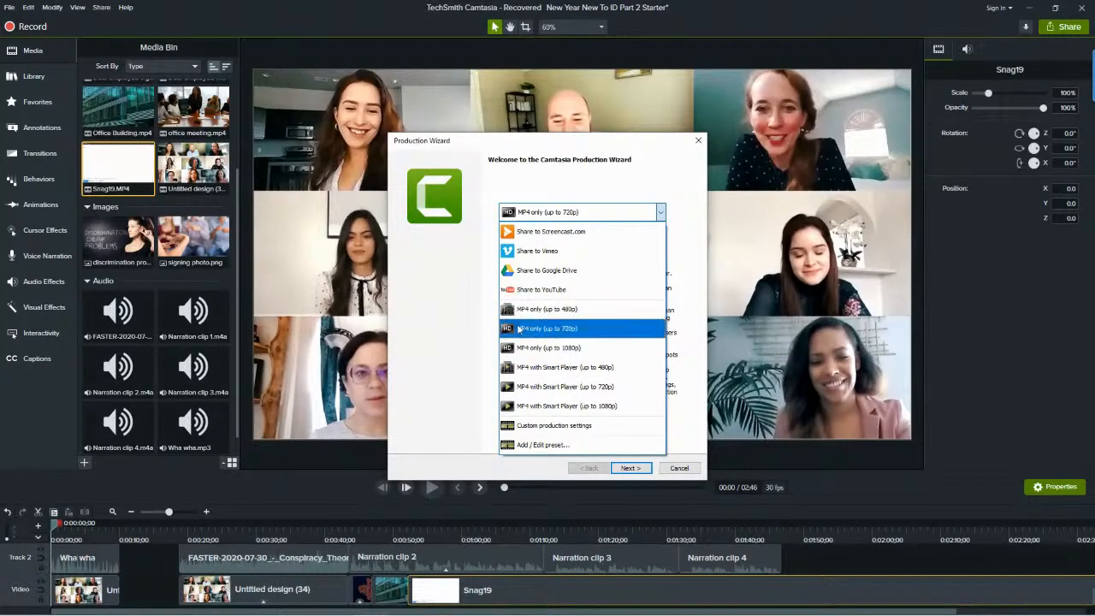
{"action": "left_click", "coordinate": [659, 178]}
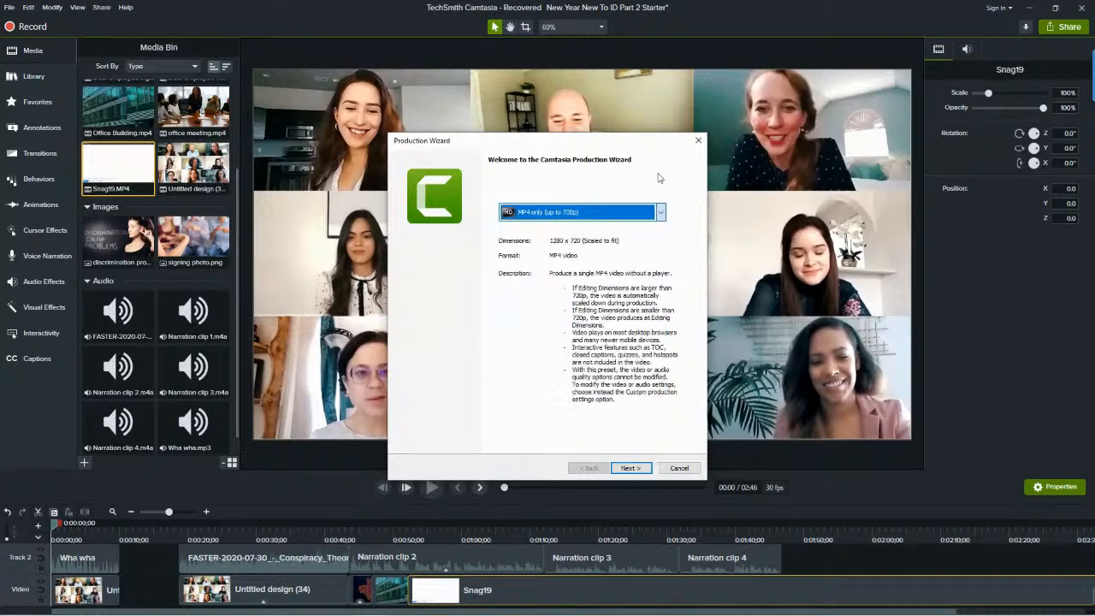
{"action": "left_click", "coordinate": [628, 471]}
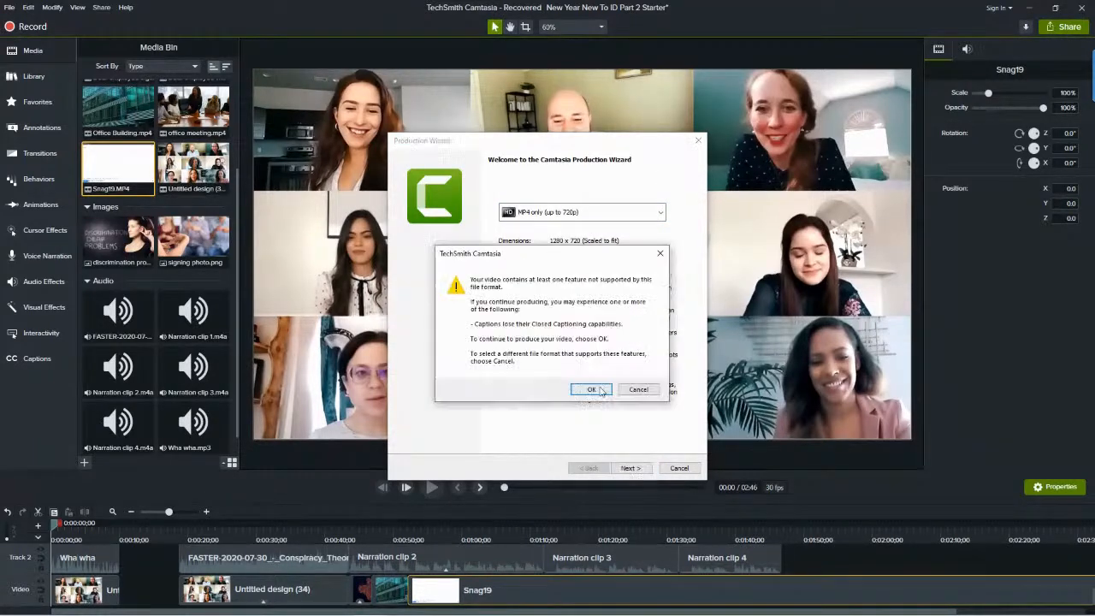
{"action": "left_click", "coordinate": [596, 394]}
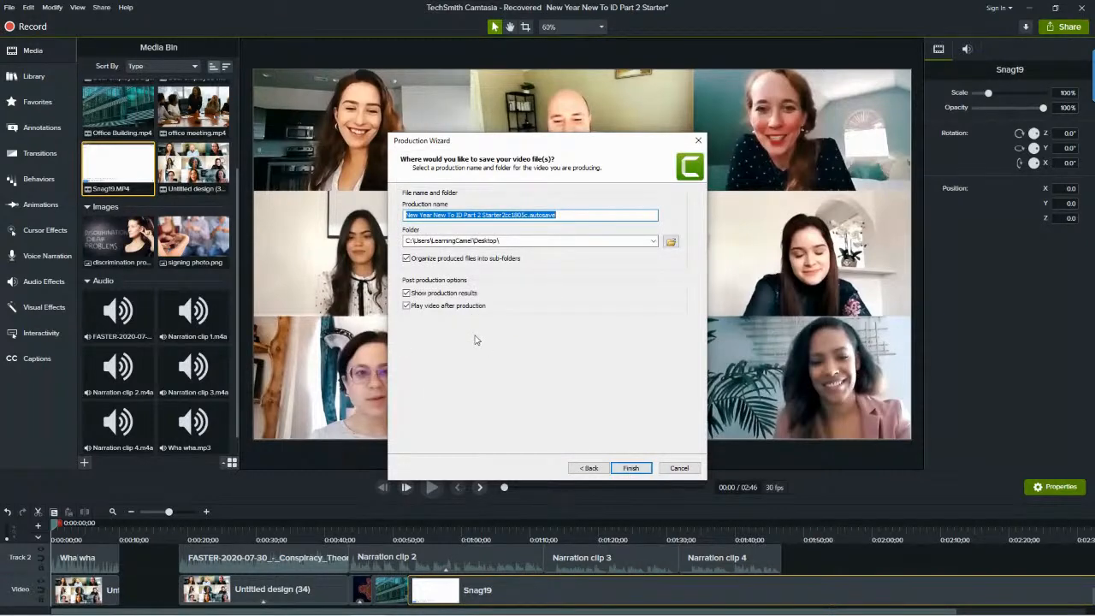
{"action": "left_click", "coordinate": [679, 468]}
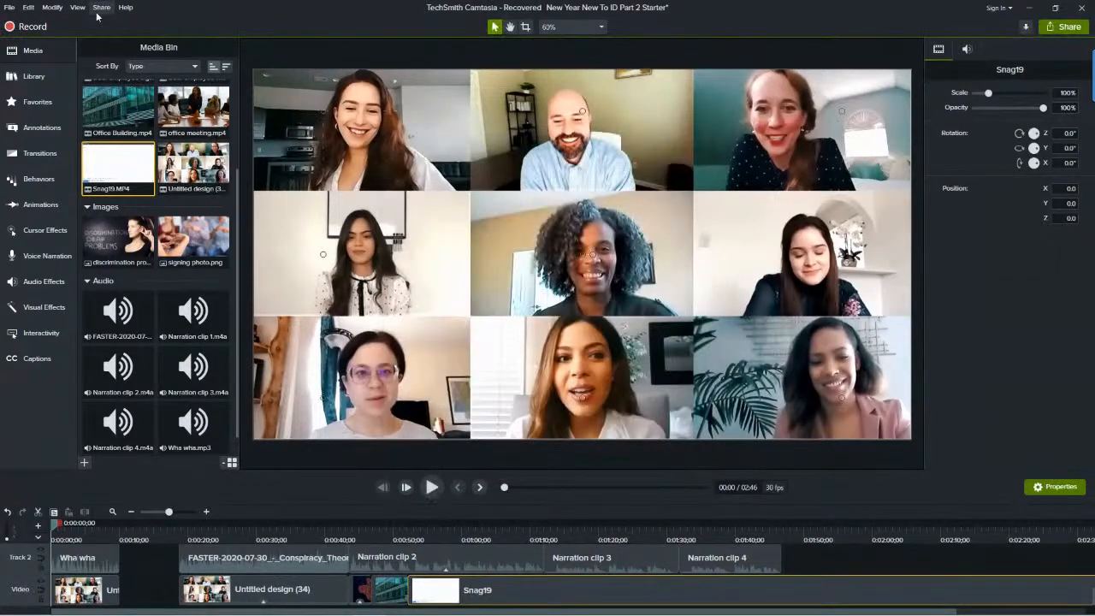
Review the available share destinations in Camtasia and minimize it to return to the Welcome! page editor.
{"action": "left_click", "coordinate": [101, 8]}
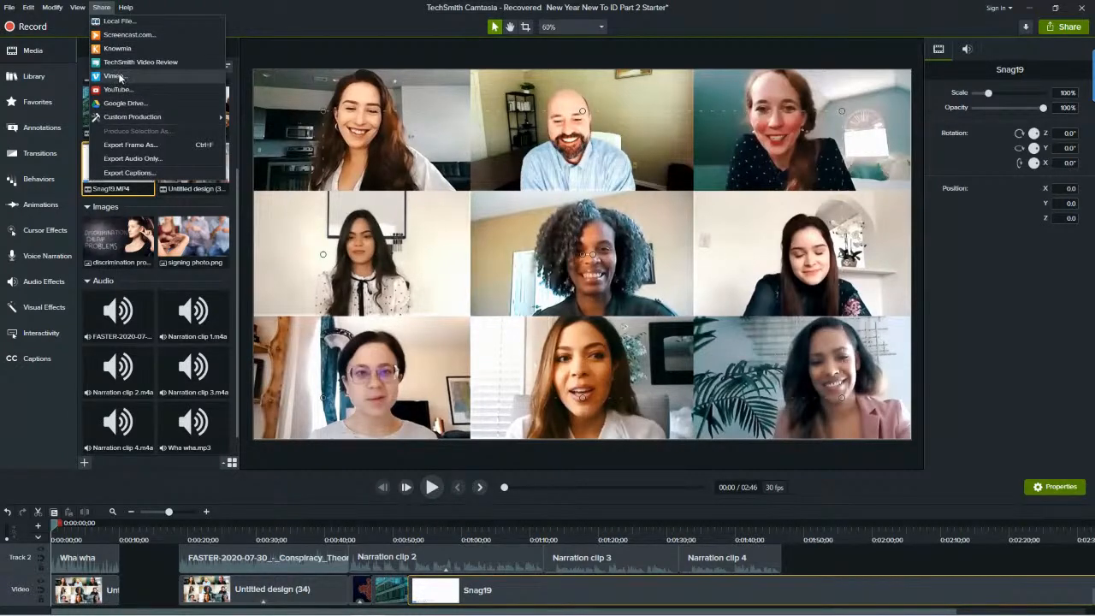
{"action": "left_click", "coordinate": [844, 9]}
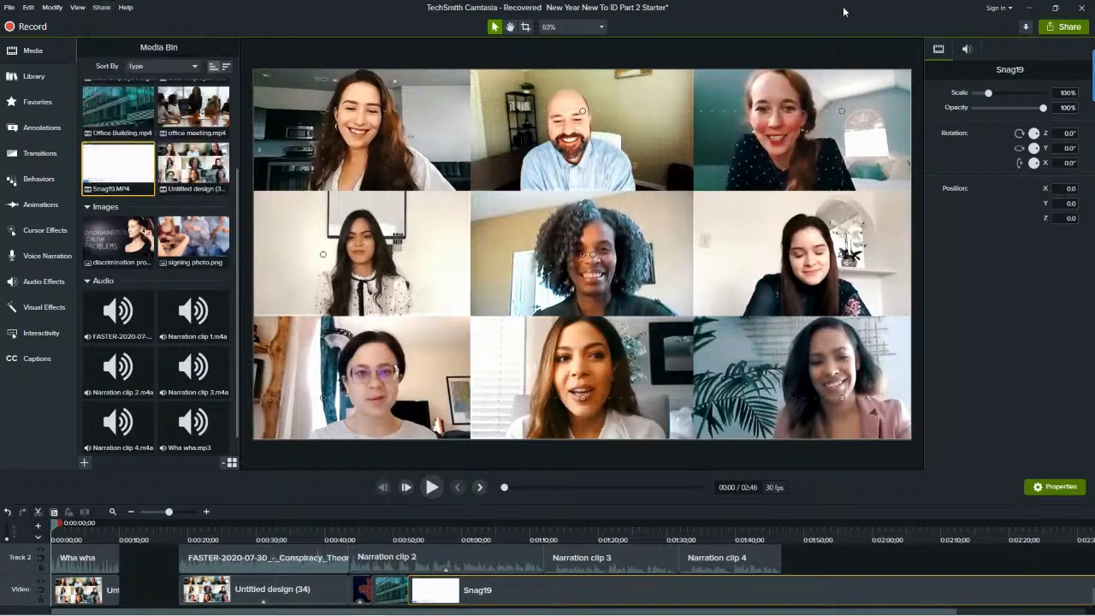
{"action": "left_click", "coordinate": [1029, 10]}
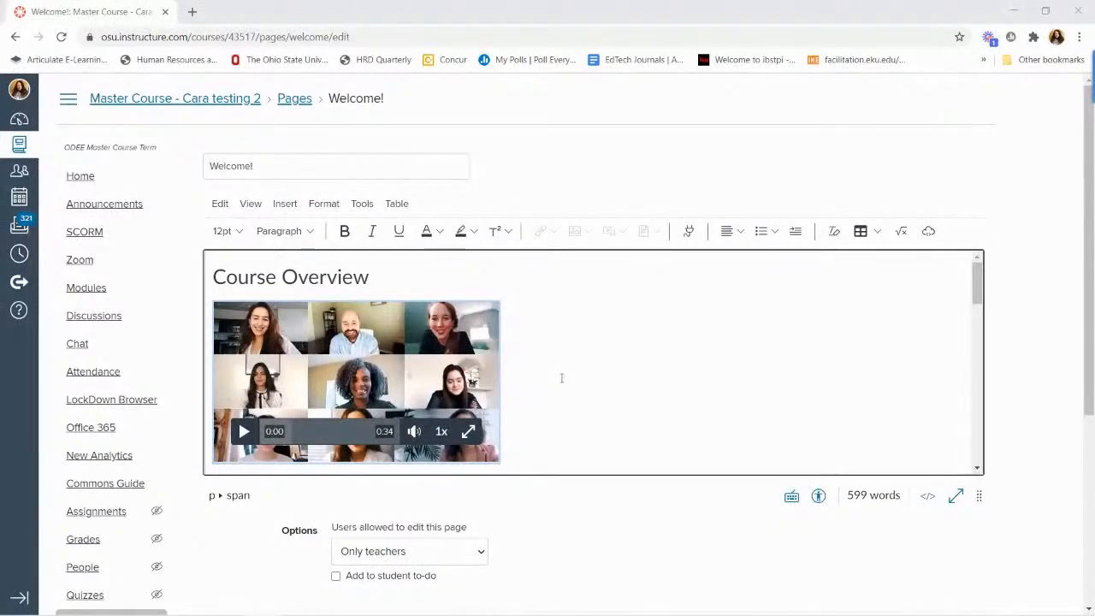
Save the Welcome! page with its embedded video and look over the saved page.
{"action": "scroll", "coordinate": [562, 379], "scroll_direction": "down", "scroll_amount": 1}
{"action": "scroll", "coordinate": [562, 378], "scroll_direction": "down", "scroll_amount": 3}
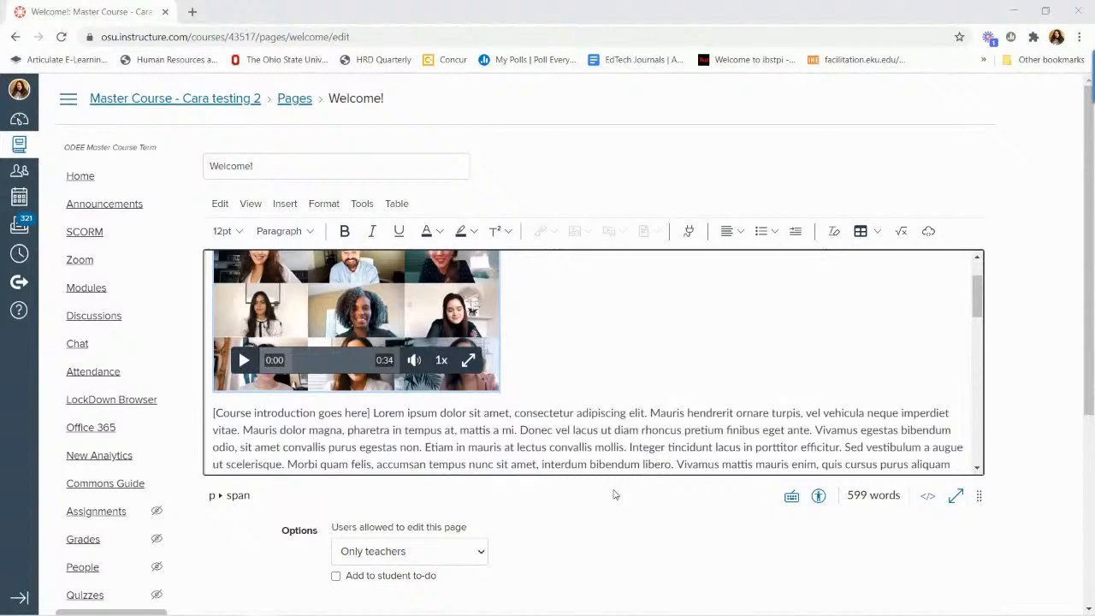
{"action": "scroll", "coordinate": [614, 503], "scroll_direction": "down", "scroll_amount": 1}
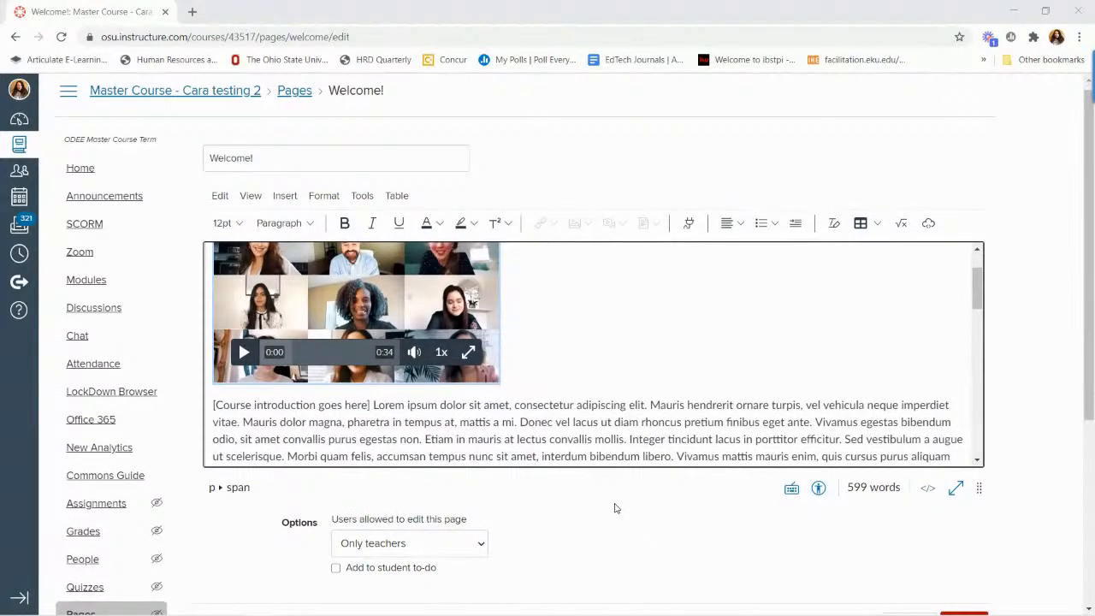
{"action": "scroll", "coordinate": [615, 508], "scroll_direction": "down", "scroll_amount": 3}
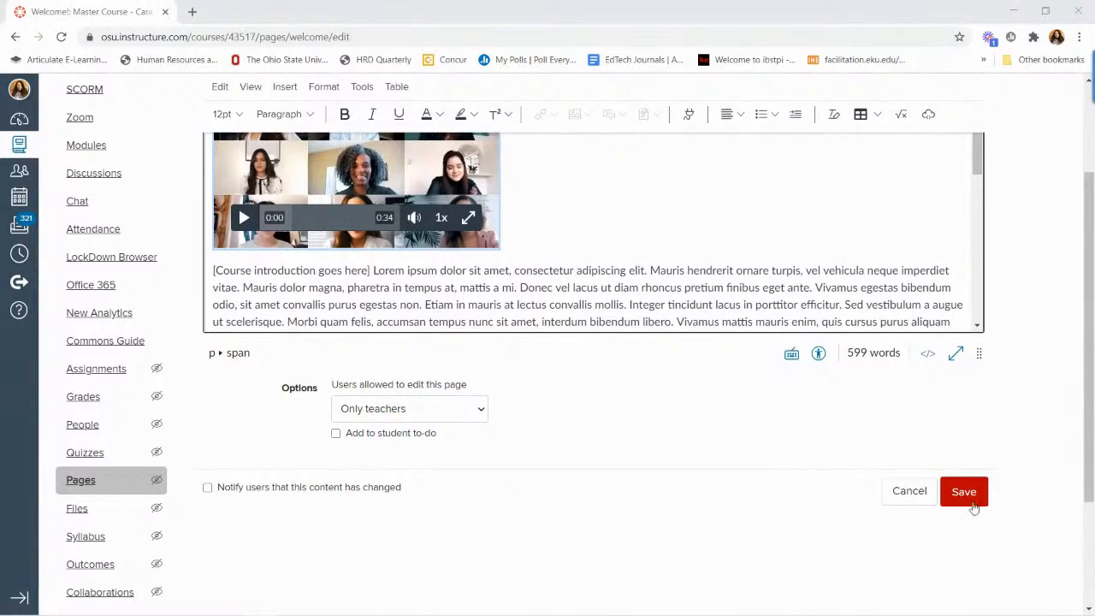
{"action": "left_click", "coordinate": [973, 505]}
{"action": "left_click", "coordinate": [963, 505]}
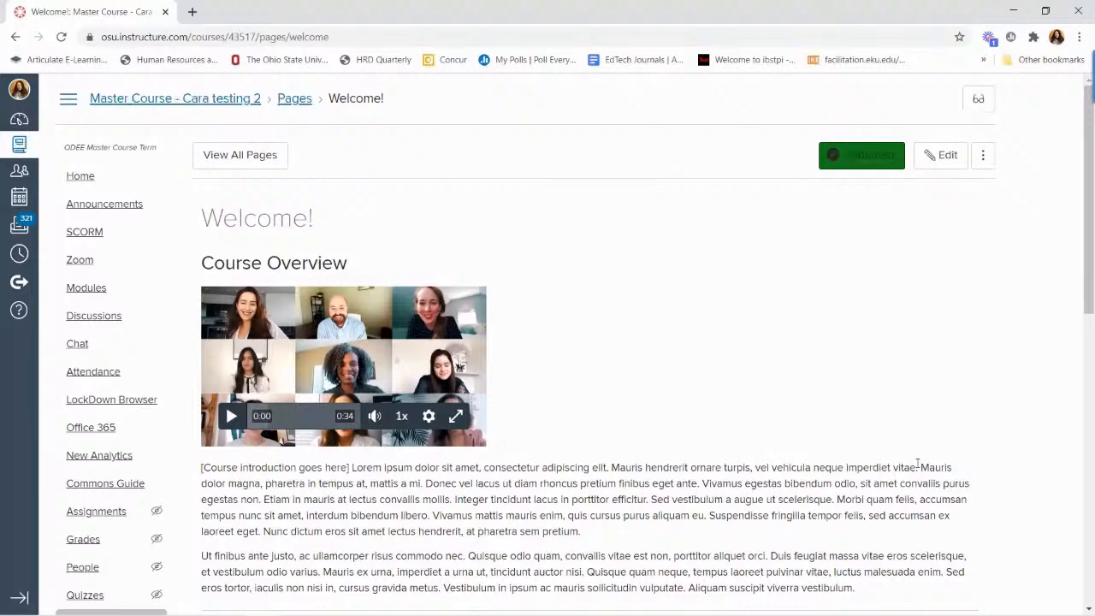
{"action": "scroll", "coordinate": [918, 465], "scroll_direction": "down", "scroll_amount": 3}
{"action": "scroll", "coordinate": [918, 465], "scroll_direction": "up", "scroll_amount": 3}
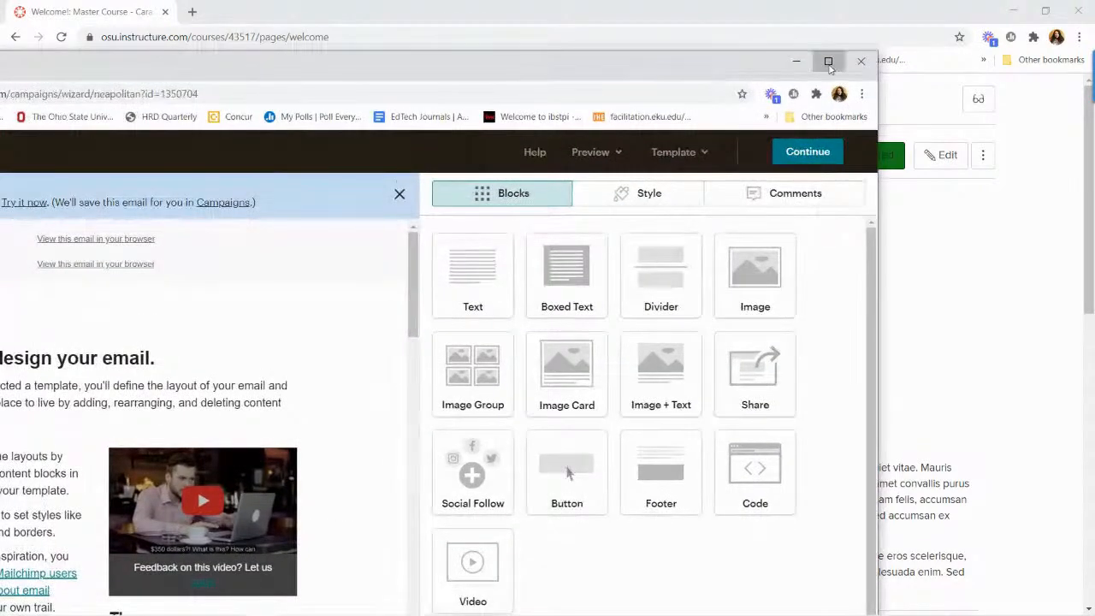
Switch to the Mailchimp campaign builder, maximize its window, and open the email template's video block for editing.
{"action": "left_click", "coordinate": [829, 67]}
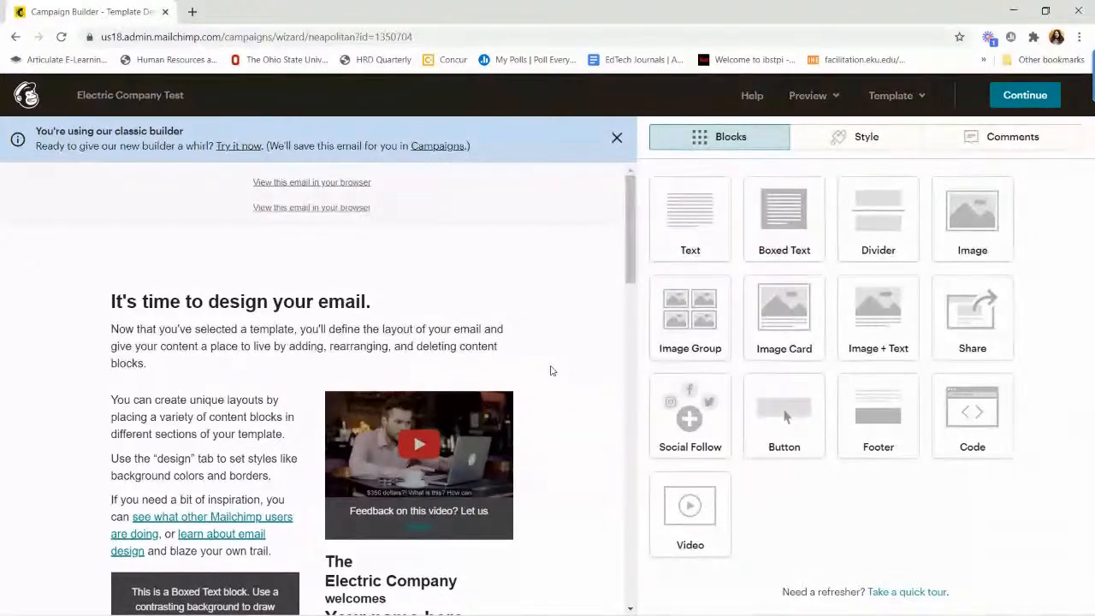
{"action": "mouse_move", "coordinate": [478, 264]}
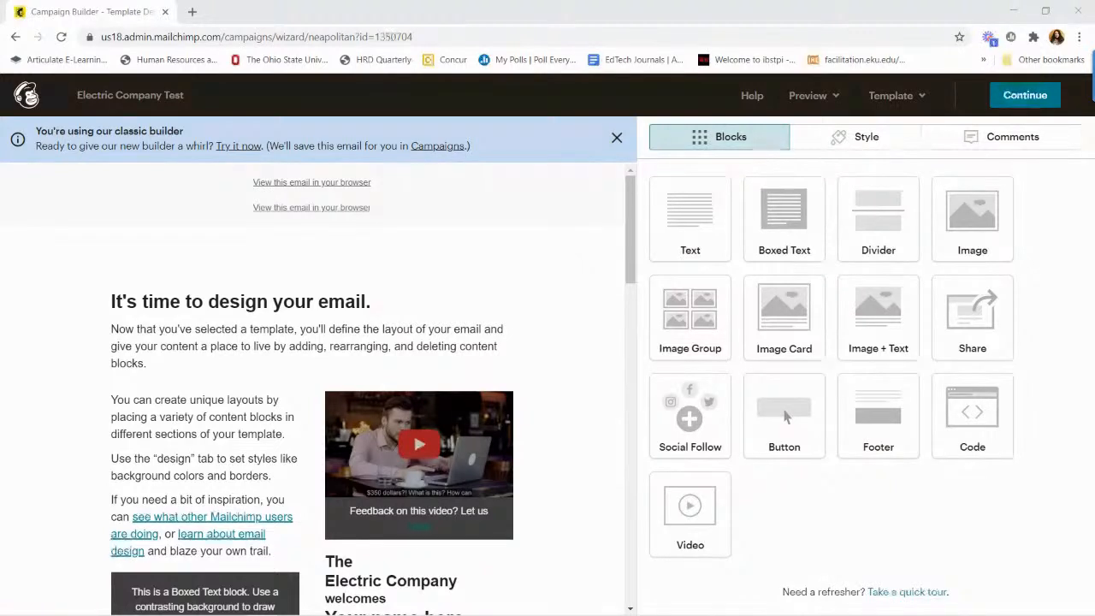
{"action": "mouse_move", "coordinate": [214, 268]}
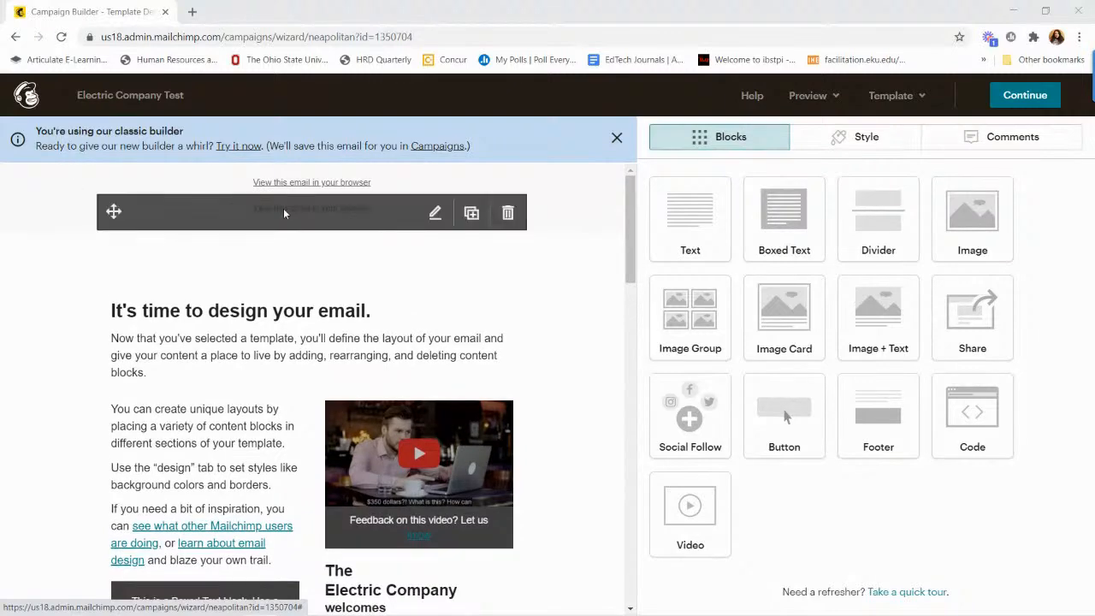
{"action": "scroll", "coordinate": [307, 291], "scroll_direction": "down", "scroll_amount": 1}
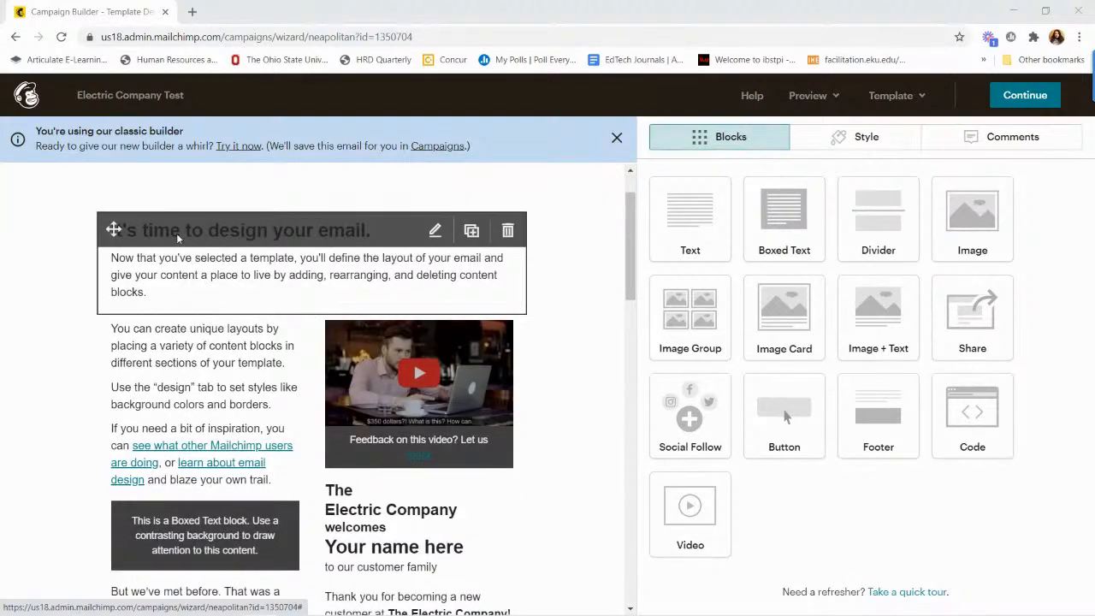
{"action": "scroll", "coordinate": [451, 338], "scroll_direction": "down", "scroll_amount": 1}
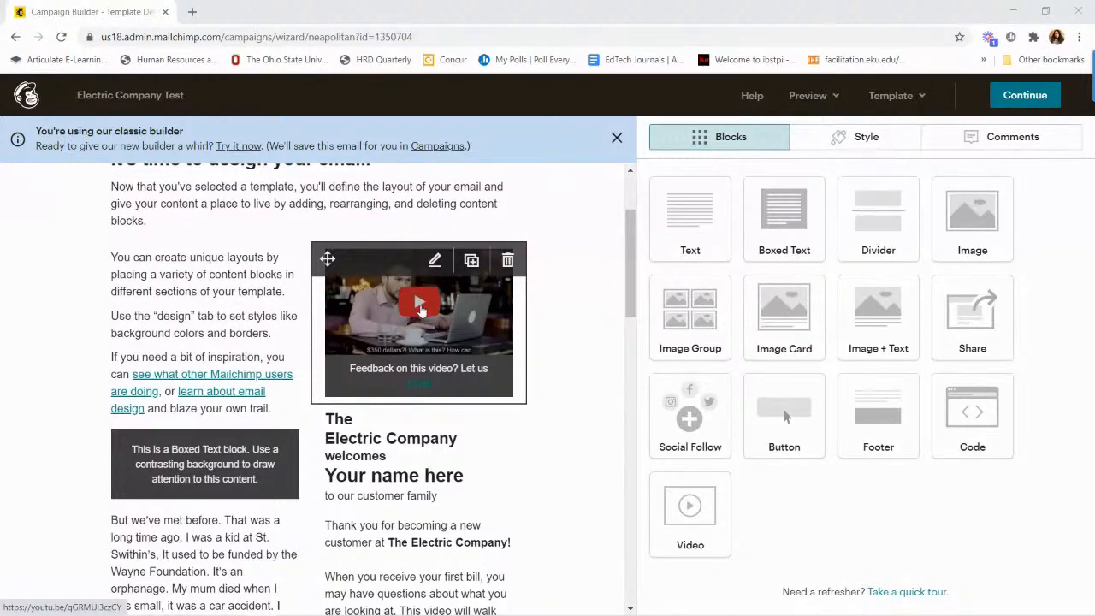
{"action": "left_click", "coordinate": [434, 261]}
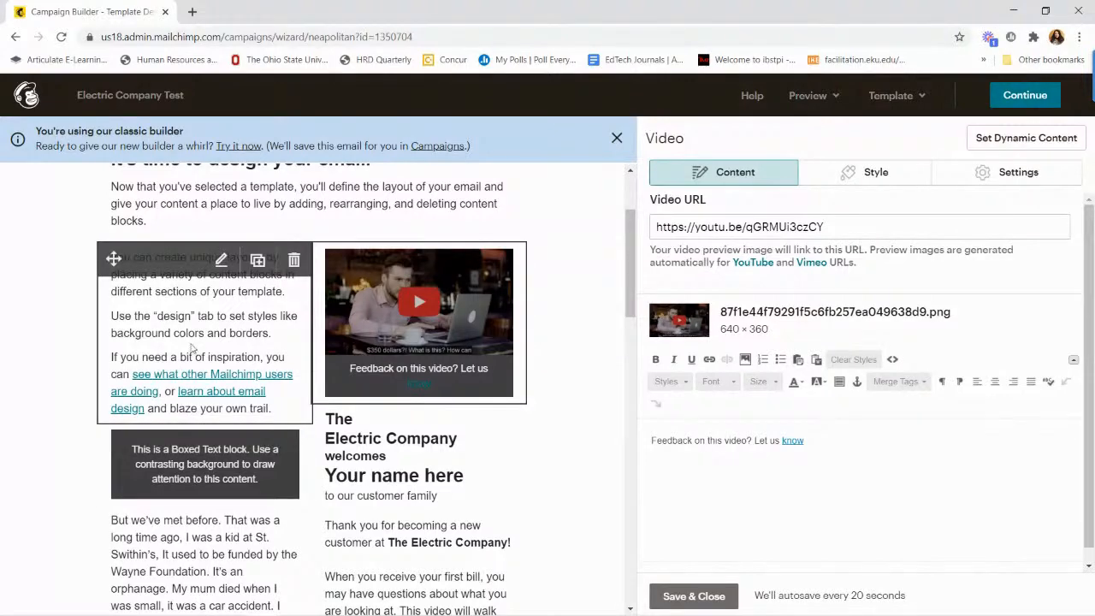
Examine the email template's text content below the video block and return to the area around the video.
{"action": "scroll", "coordinate": [192, 347], "scroll_direction": "down", "scroll_amount": 2}
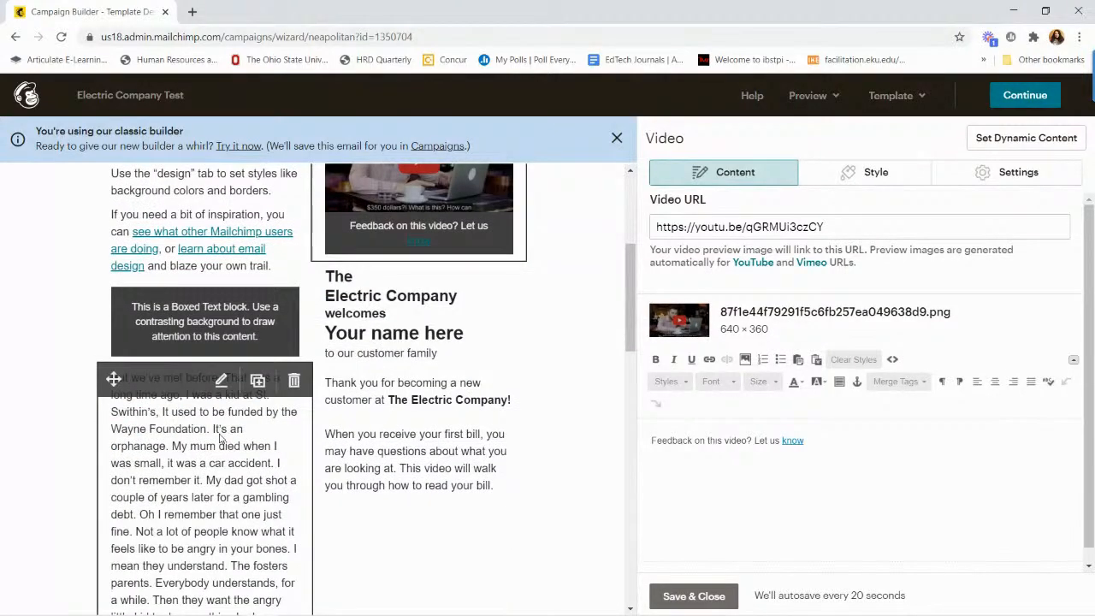
{"action": "scroll", "coordinate": [221, 438], "scroll_direction": "down", "scroll_amount": 1}
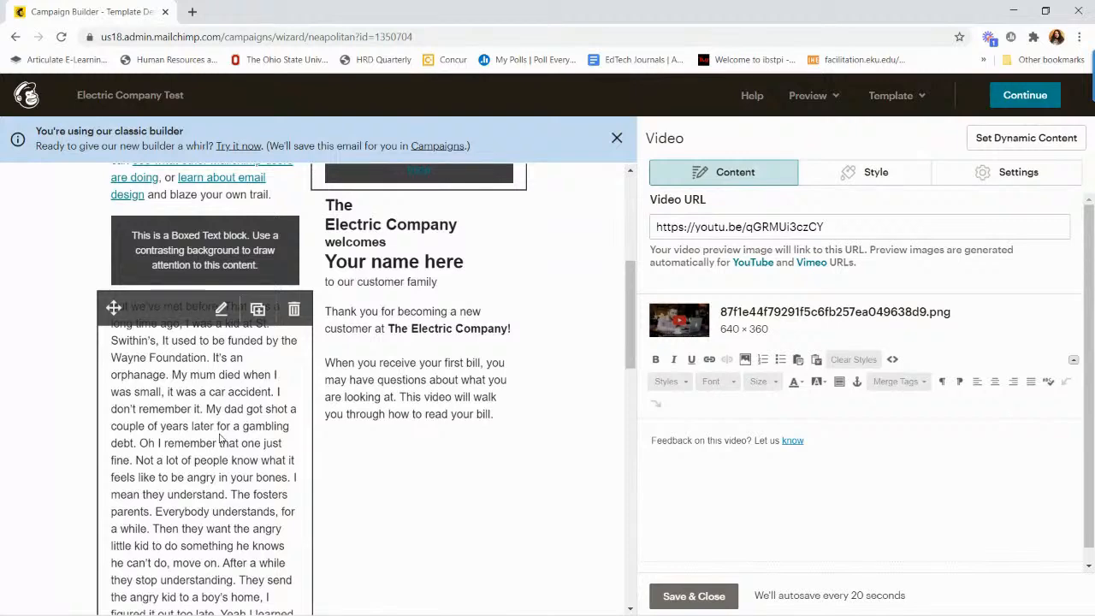
{"action": "scroll", "coordinate": [221, 438], "scroll_direction": "down", "scroll_amount": 1}
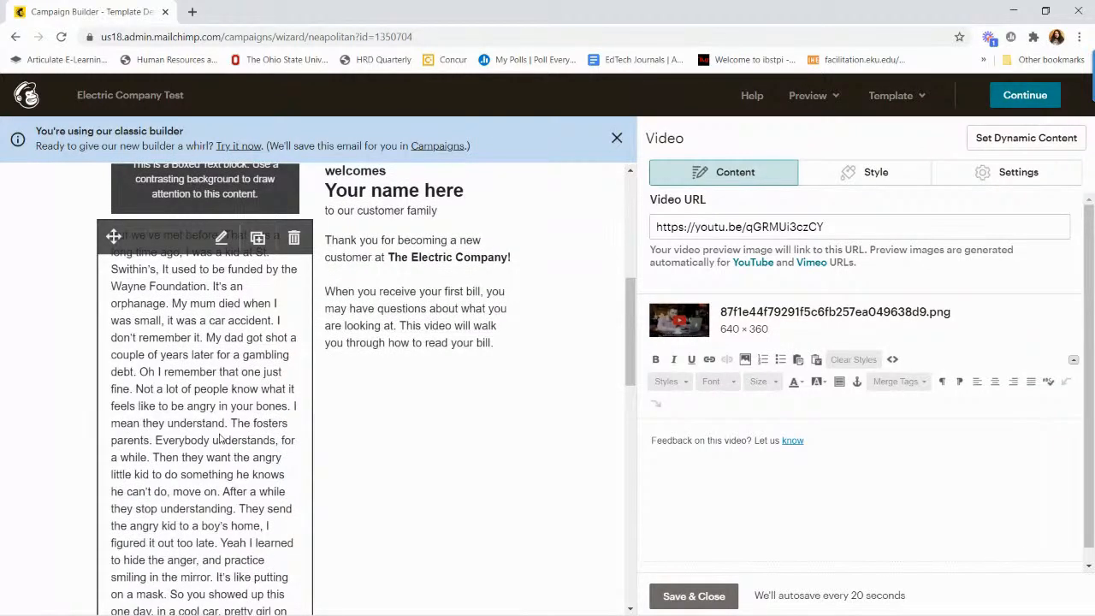
{"action": "scroll", "coordinate": [221, 438], "scroll_direction": "down", "scroll_amount": 6}
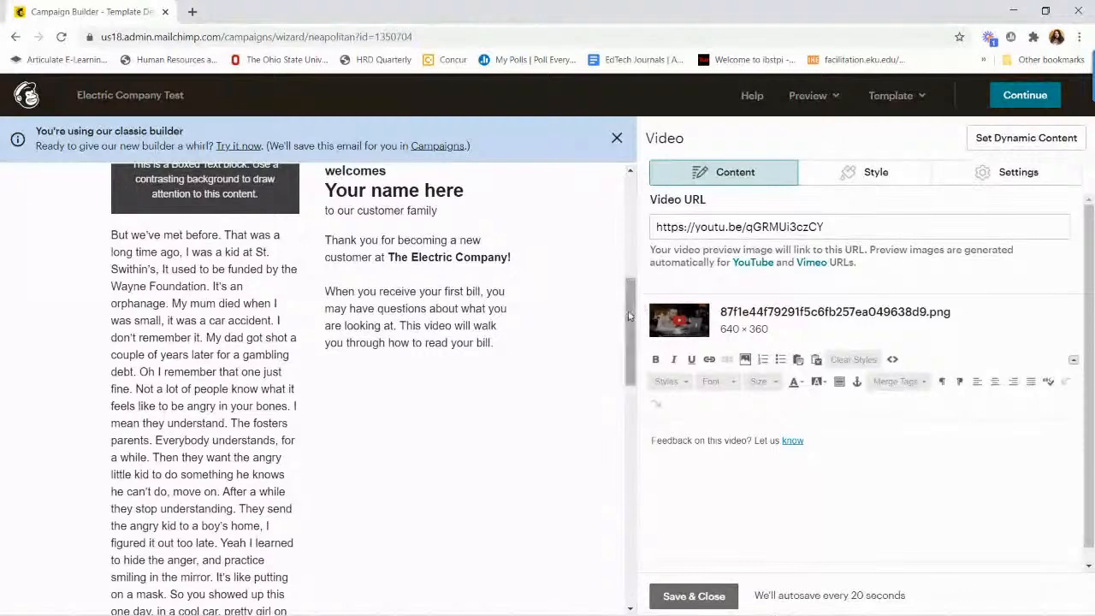
{"action": "scroll", "coordinate": [627, 329], "scroll_direction": "down", "scroll_amount": 5}
{"action": "scroll", "coordinate": [623, 313], "scroll_direction": "up", "scroll_amount": 6}
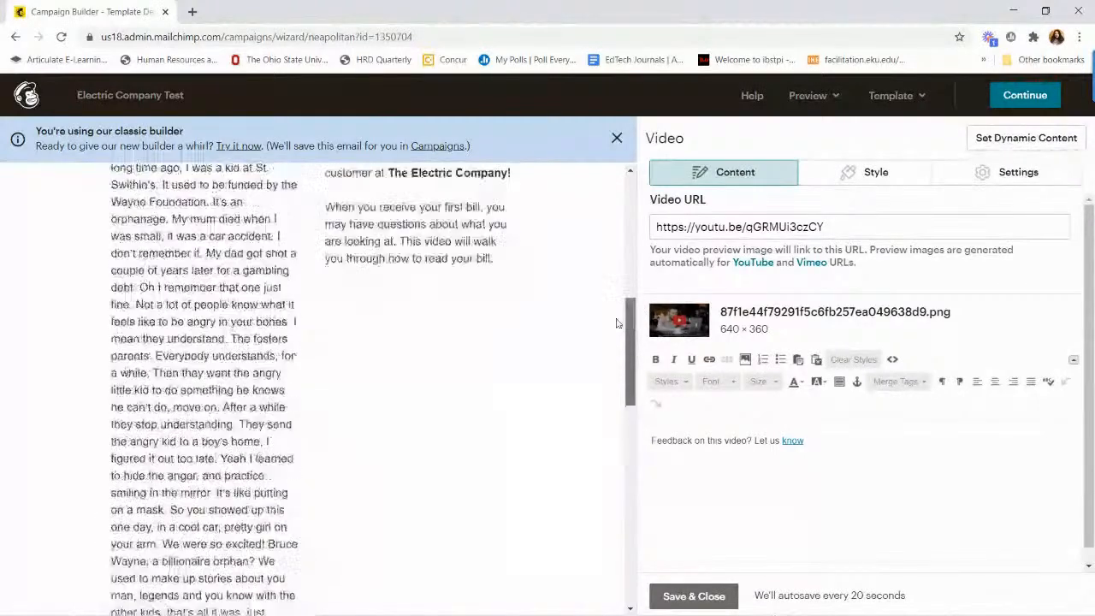
{"action": "left_click_drag", "start_coordinate": [619, 300], "coordinate": [623, 225]}
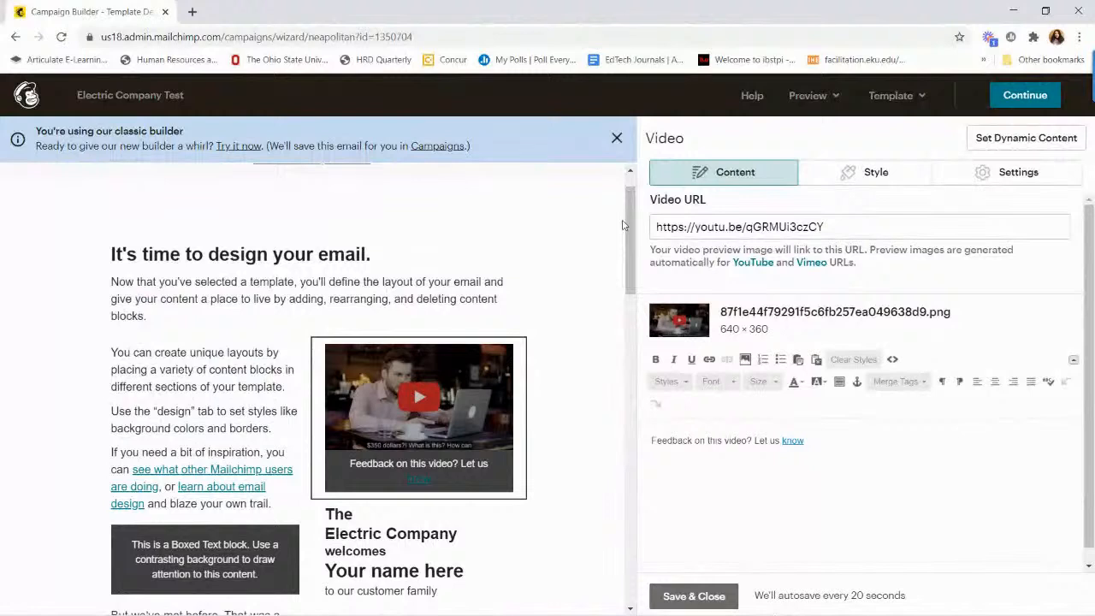